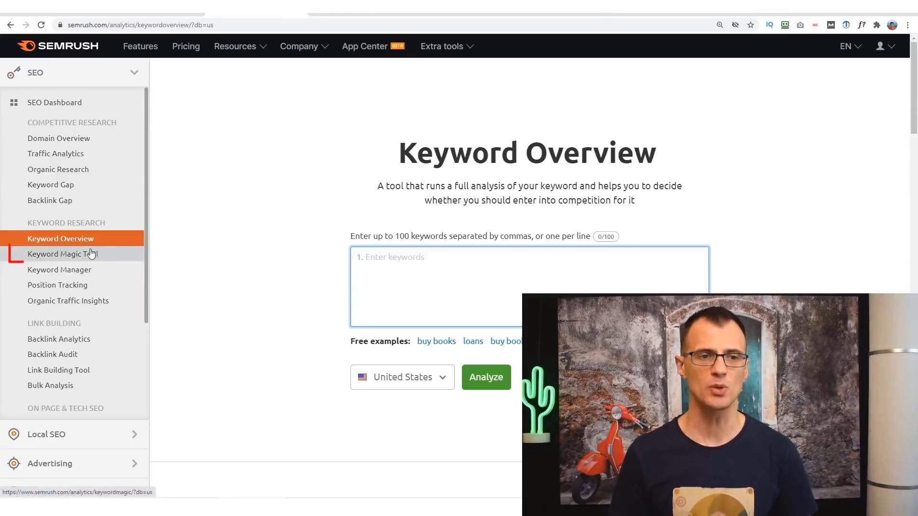
Search Keyword Magic Tool for 'review' in the US database and browse the 19,138,321 keyword ideas.
{"action": "left_click", "coordinate": [73, 255]}
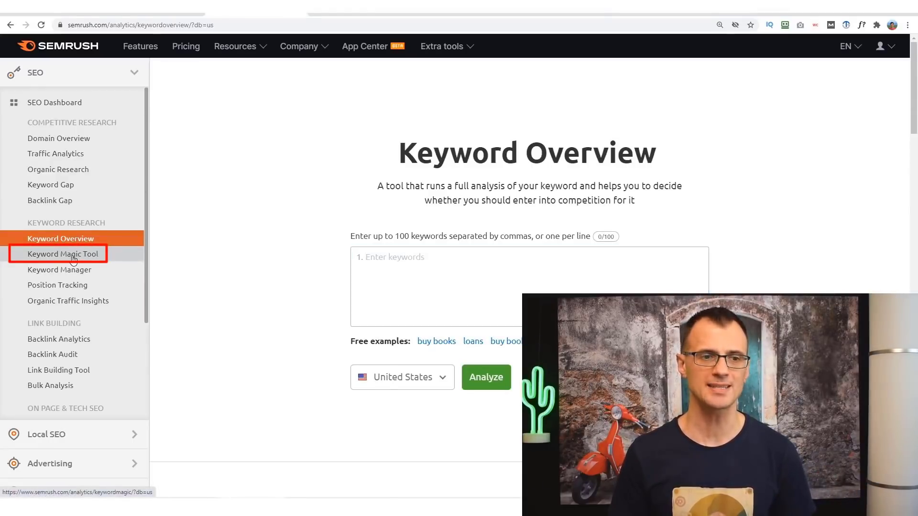
{"action": "scroll", "coordinate": [267, 168], "scroll_direction": "down", "scroll_amount": 2}
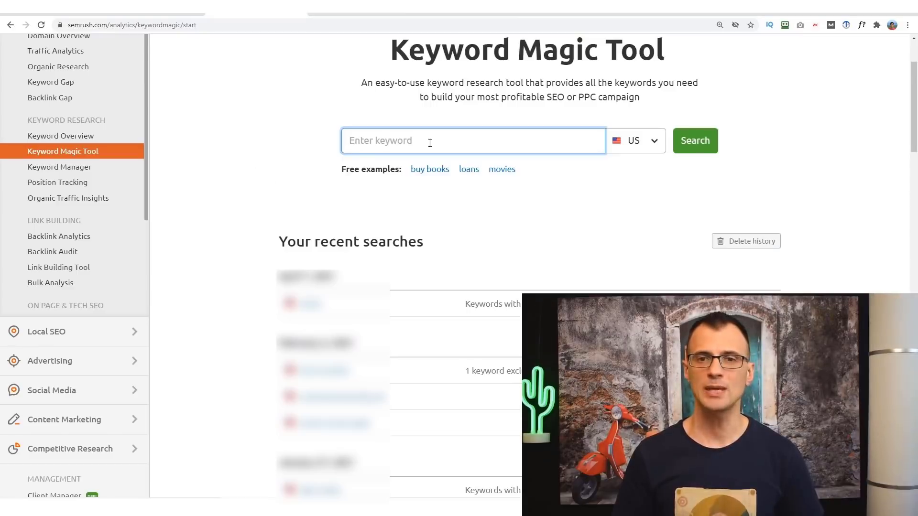
{"action": "type", "text": "review"}
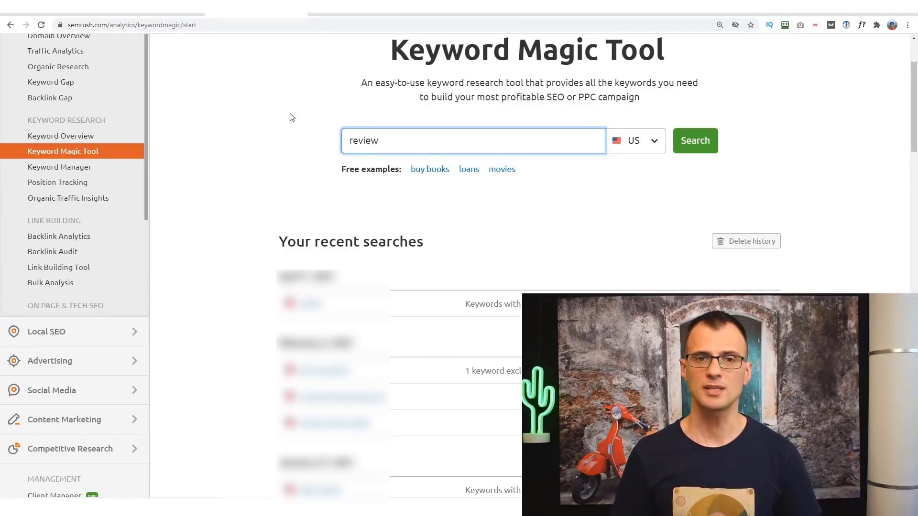
{"action": "left_click", "coordinate": [703, 147]}
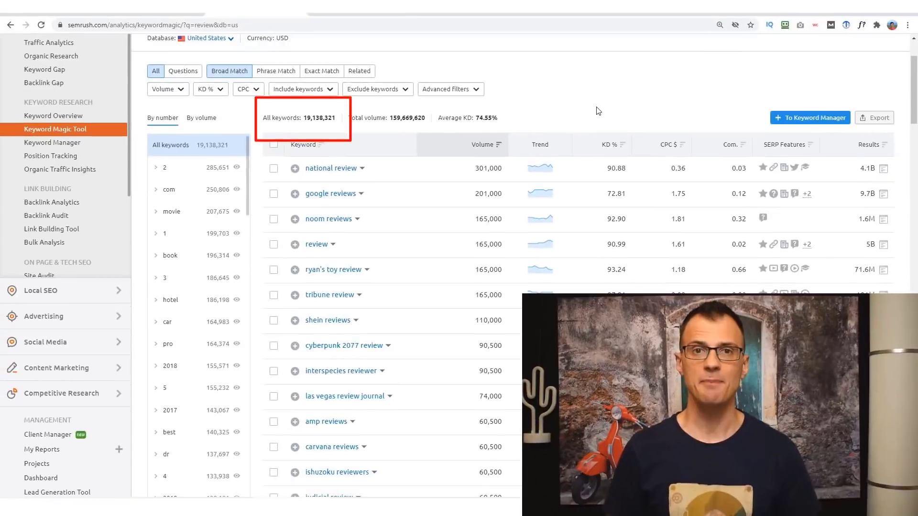
{"action": "scroll", "coordinate": [589, 107], "scroll_direction": "up", "scroll_amount": 1}
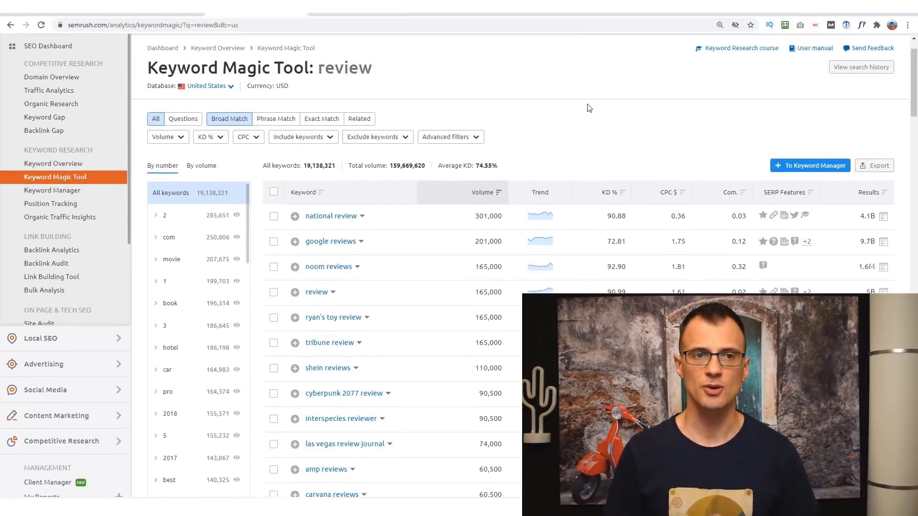
{"action": "scroll", "coordinate": [587, 117], "scroll_direction": "up", "scroll_amount": 1}
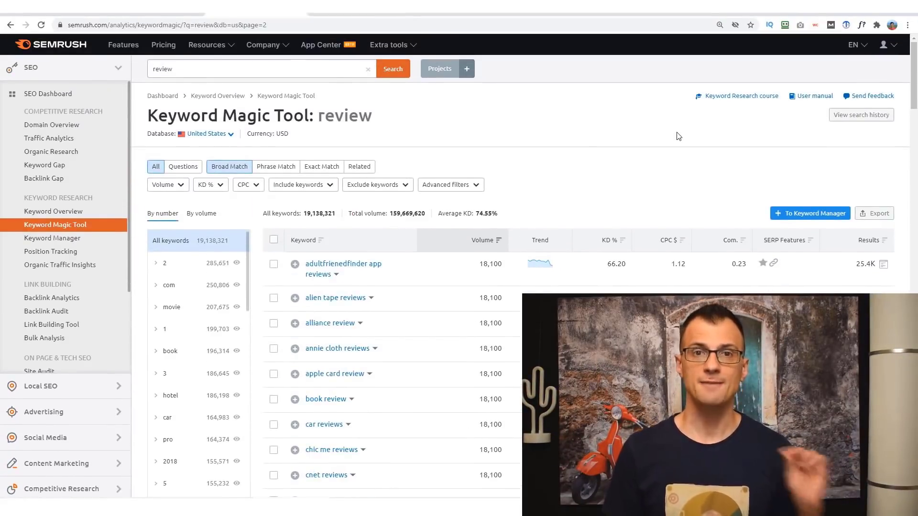
{"action": "scroll", "coordinate": [676, 141], "scroll_direction": "down", "scroll_amount": 6}
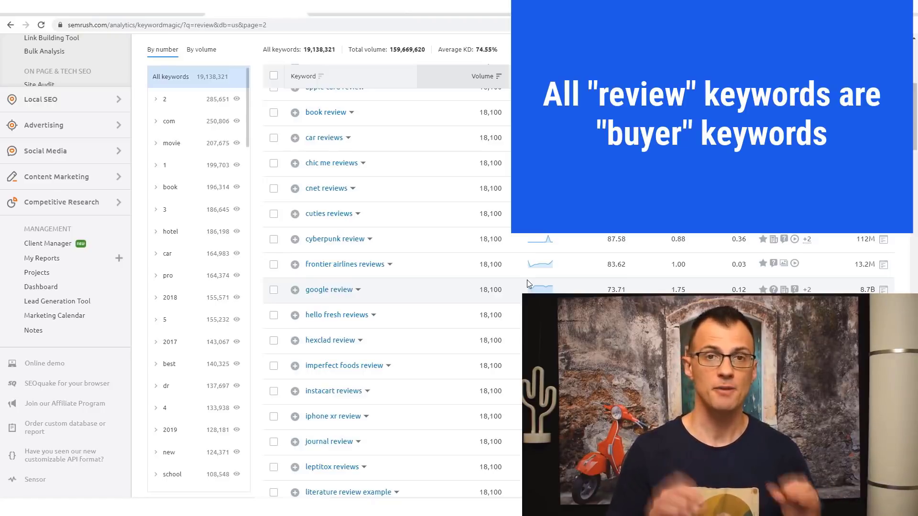
{"action": "scroll", "coordinate": [527, 280], "scroll_direction": "down", "scroll_amount": 7}
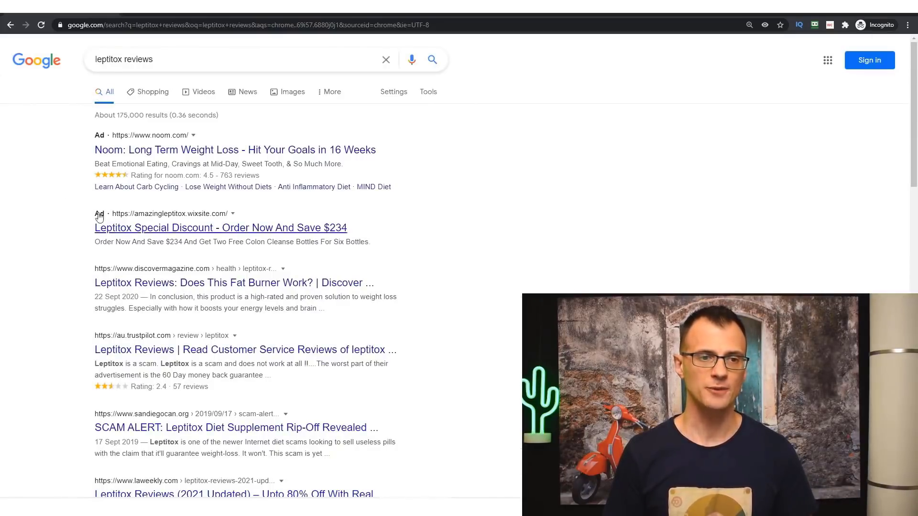
Open Discover Magazine's 'Leptitox Reviews: Does This Fat Burner Work?' article and zoom in slightly.
{"action": "scroll", "coordinate": [41, 211], "scroll_direction": "down", "scroll_amount": 3}
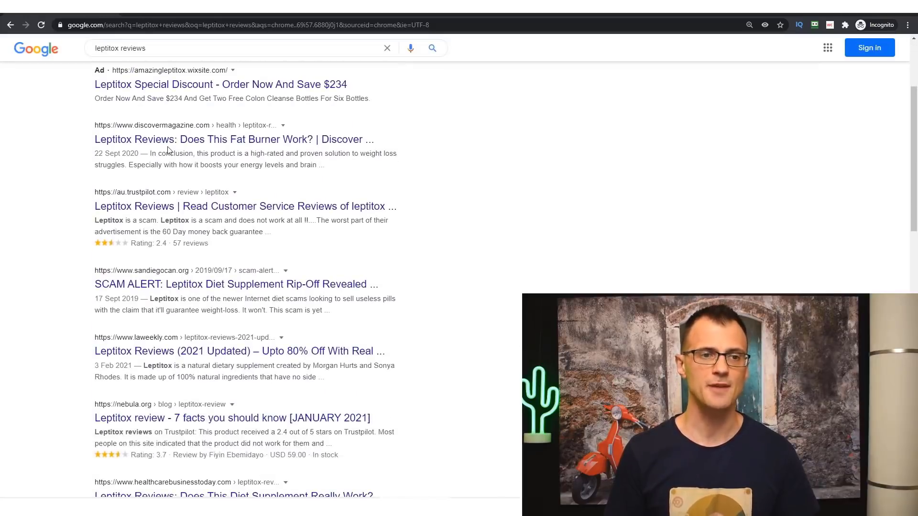
{"action": "left_click", "coordinate": [114, 139]}
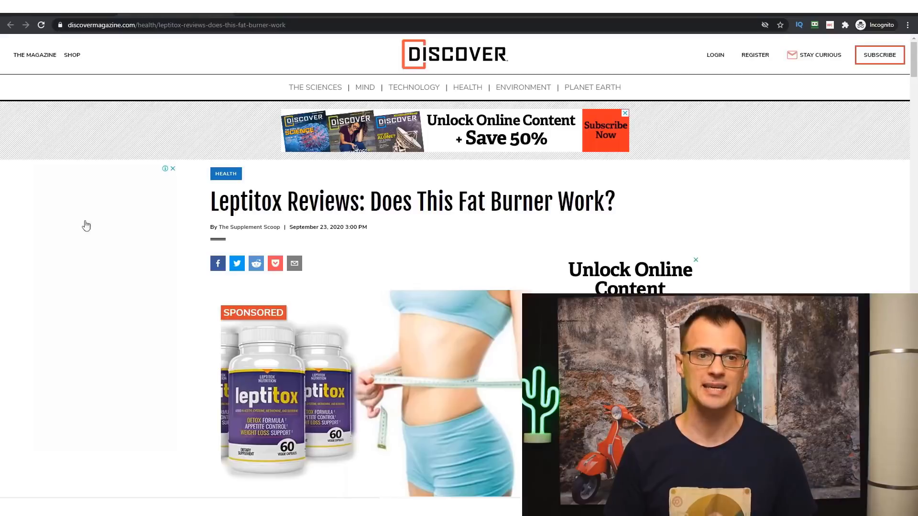
{"action": "scroll", "coordinate": [67, 295], "scroll_direction": "down", "scroll_amount": 5}
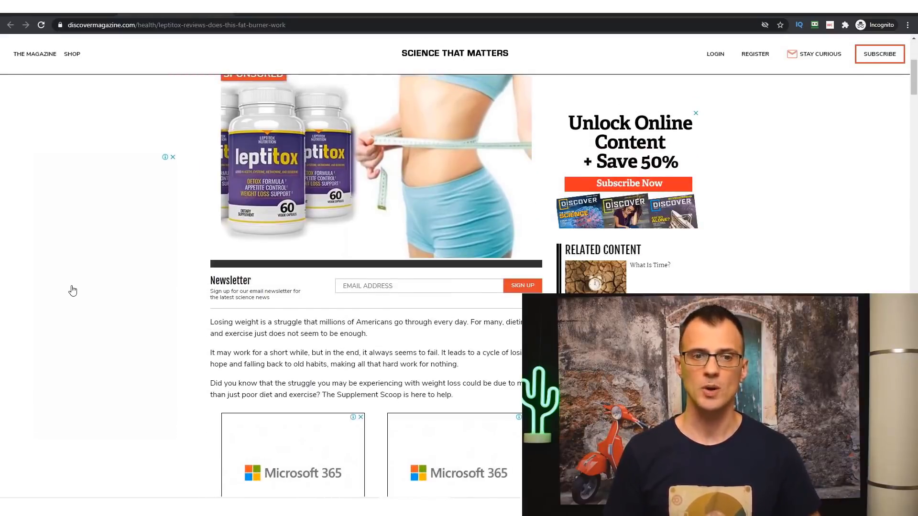
{"action": "scroll", "coordinate": [72, 292], "scroll_direction": "down", "scroll_amount": 5}
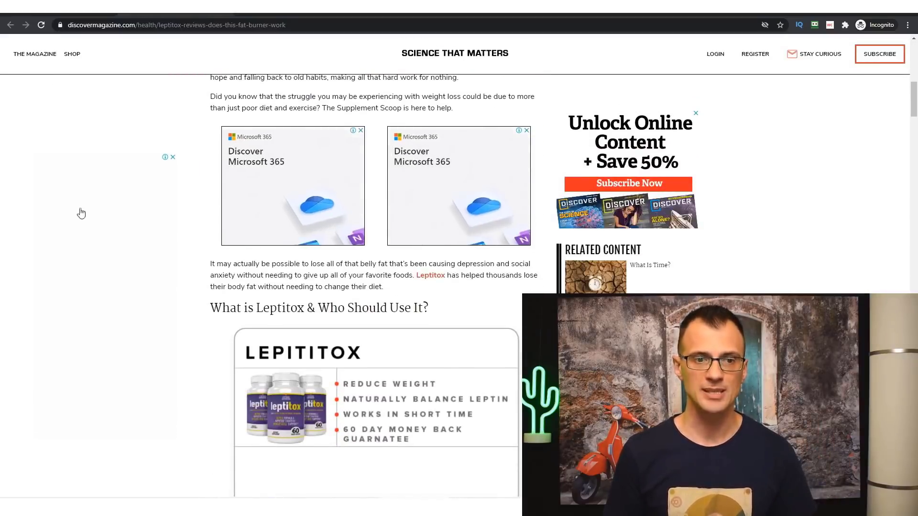
{"action": "key", "text": "alt+Left"}
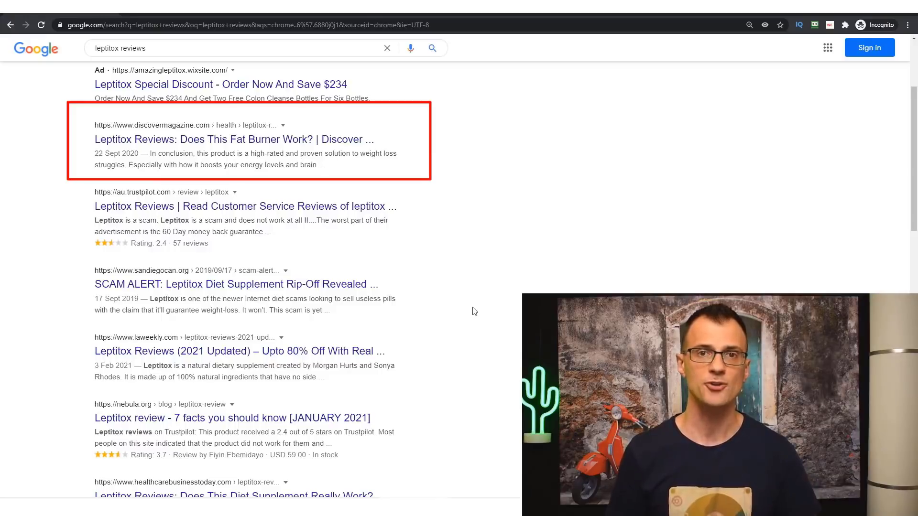
{"action": "scroll", "coordinate": [469, 330], "scroll_direction": "up", "scroll_amount": 3}
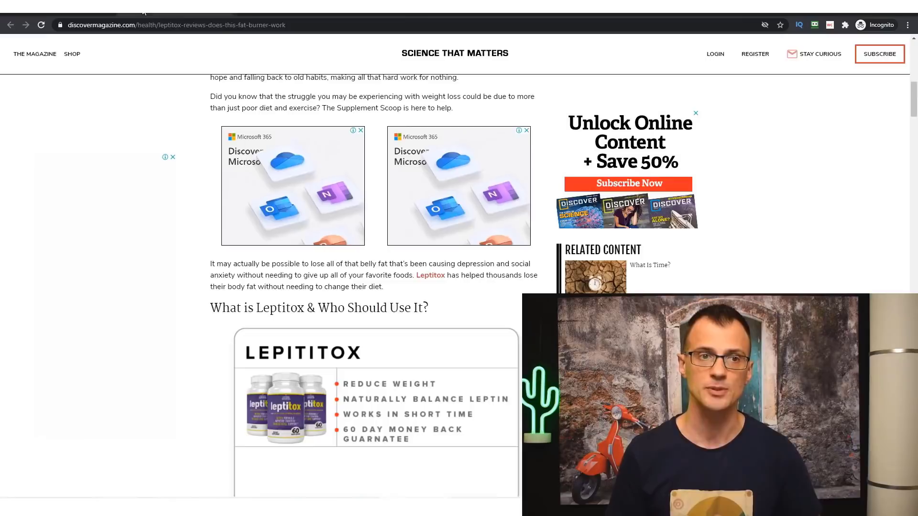
{"action": "scroll", "coordinate": [123, 230], "scroll_direction": "up", "scroll_amount": 5}
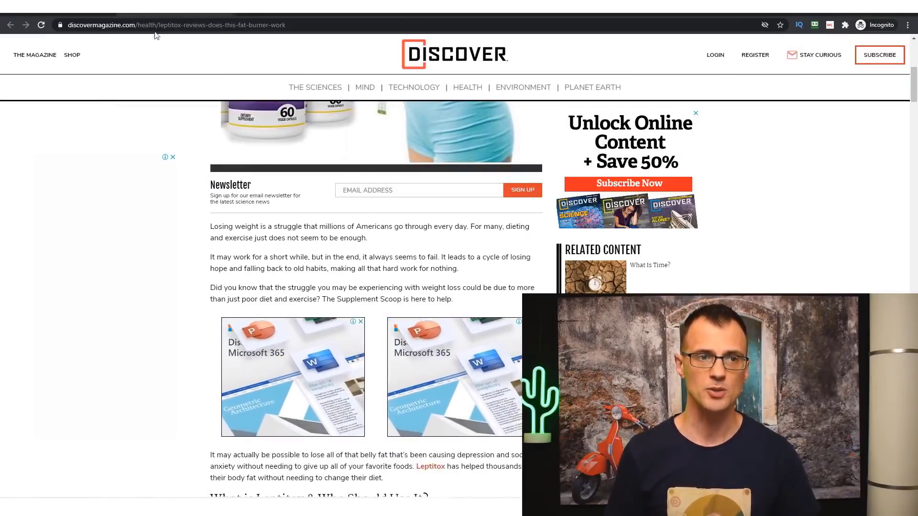
{"action": "scroll", "coordinate": [140, 278], "scroll_direction": "down", "scroll_amount": 15}
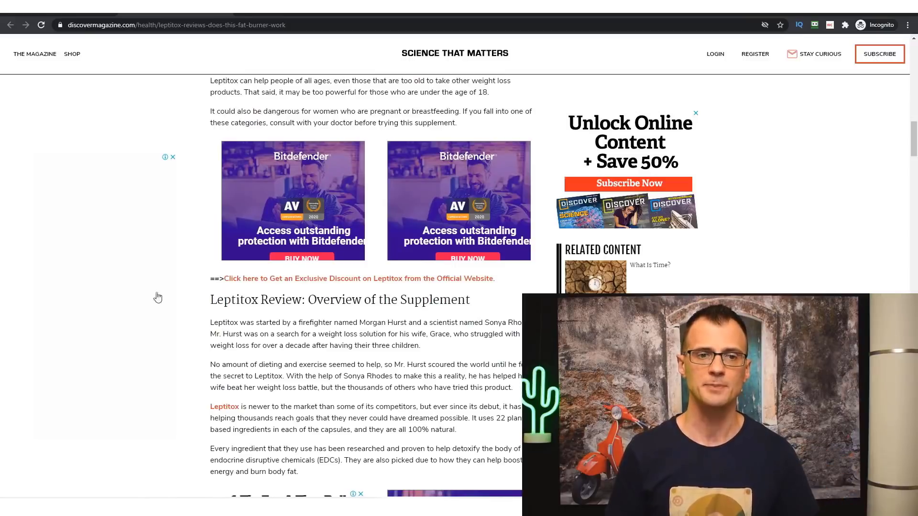
{"action": "scroll", "coordinate": [166, 283], "scroll_direction": "down", "scroll_amount": 3}
{"action": "scroll", "coordinate": [164, 289], "scroll_direction": "up", "scroll_amount": 1}
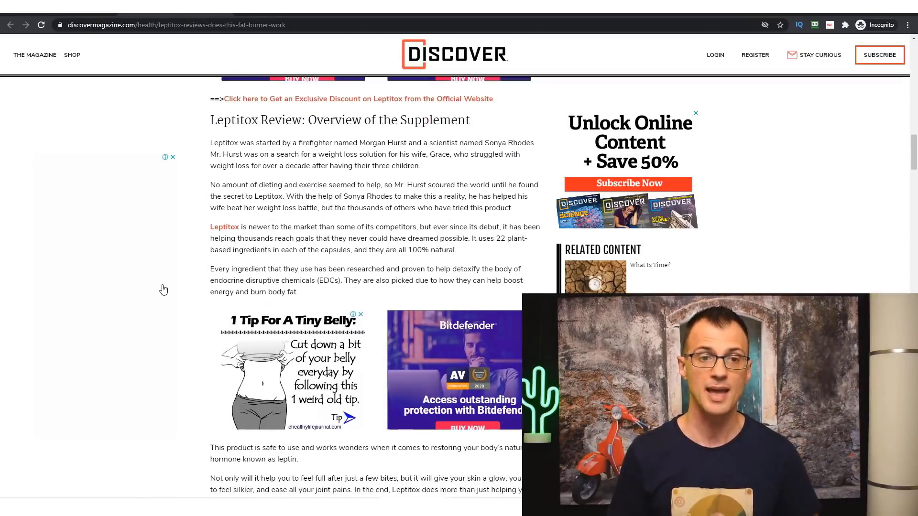
{"action": "key", "text": "ctrl+plus"}
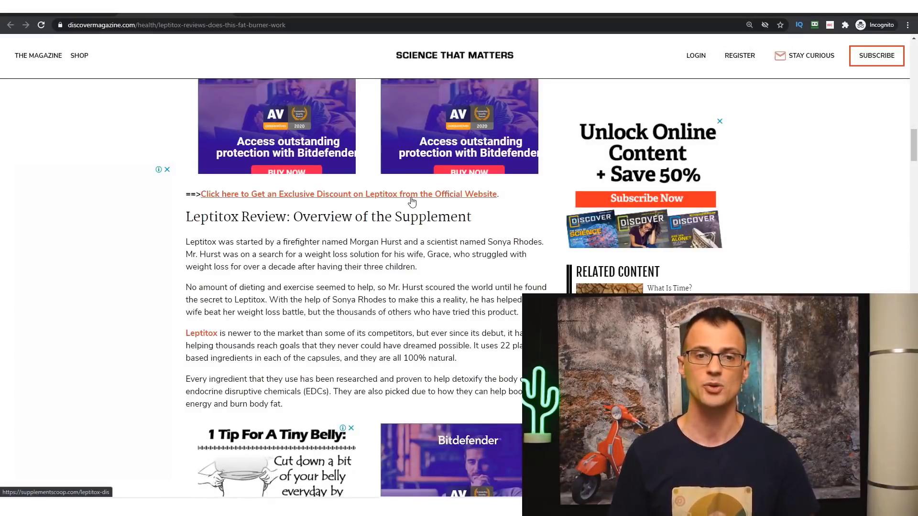
Follow the article's exclusive discount link to Leptitox, then close it and return to the review.
{"action": "left_click", "coordinate": [411, 200]}
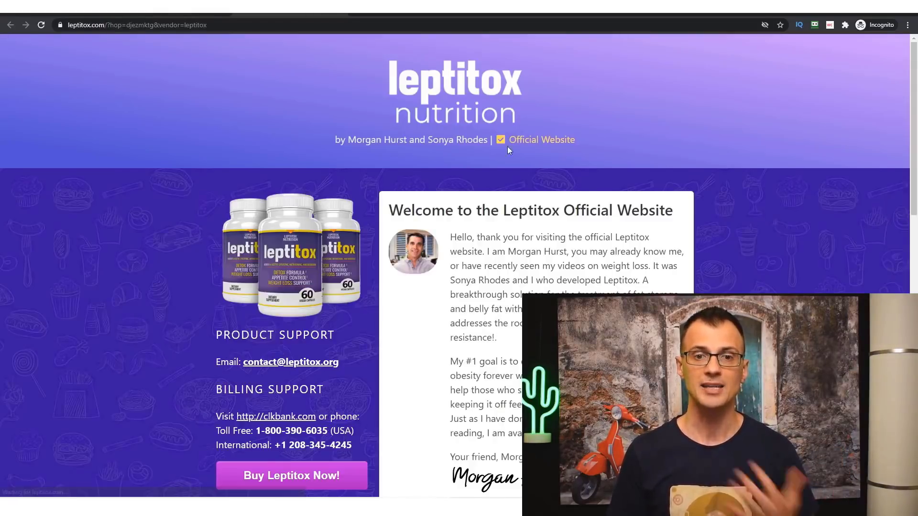
{"action": "scroll", "coordinate": [443, 106], "scroll_direction": "down", "scroll_amount": 6}
{"action": "key", "text": "ctrl+w"}
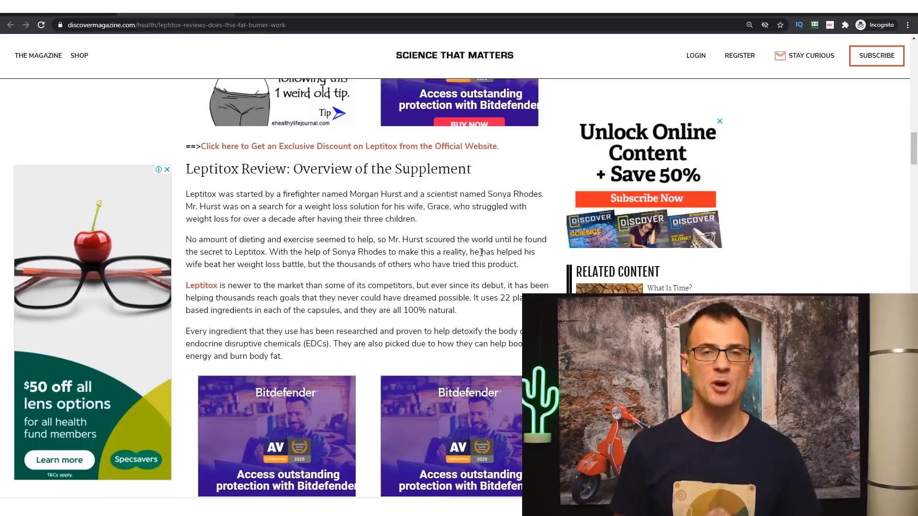
{"action": "scroll", "coordinate": [481, 252], "scroll_direction": "down", "scroll_amount": 20}
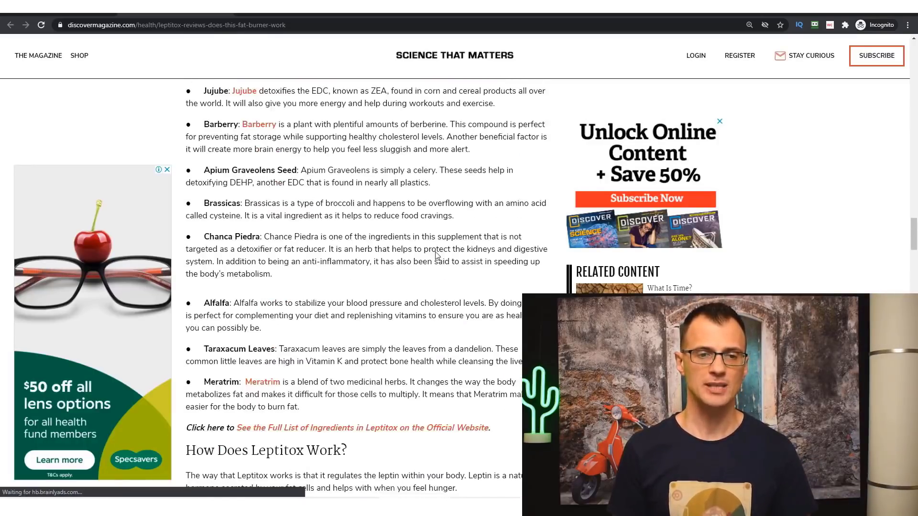
{"action": "scroll", "coordinate": [406, 258], "scroll_direction": "down", "scroll_amount": 10}
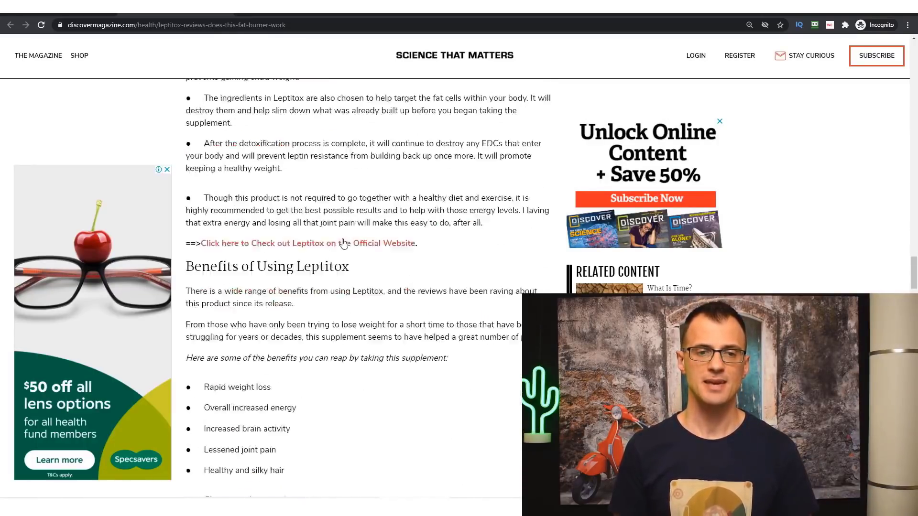
{"action": "scroll", "coordinate": [343, 243], "scroll_direction": "down", "scroll_amount": 2}
Open the official Leptitox site, order the one-bottle package and show prices in US dollars.
{"action": "left_click", "coordinate": [316, 130]}
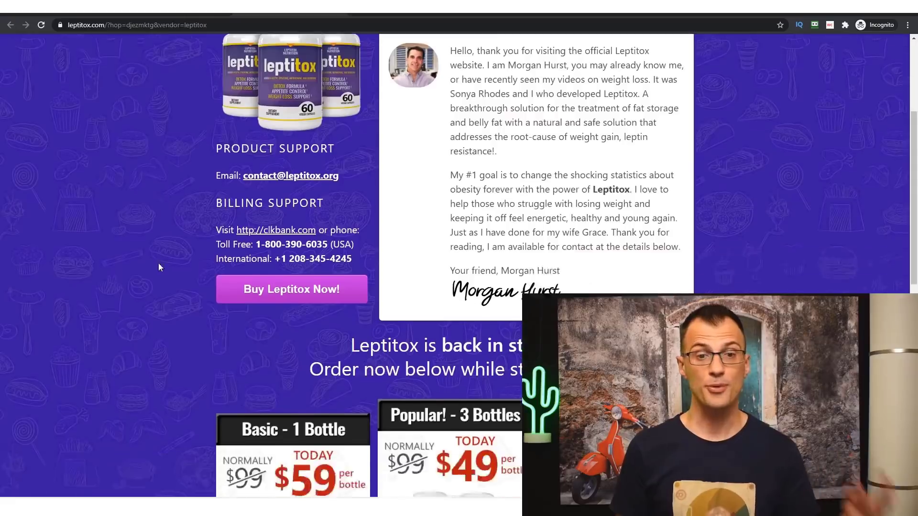
{"action": "scroll", "coordinate": [175, 276], "scroll_direction": "down", "scroll_amount": 5}
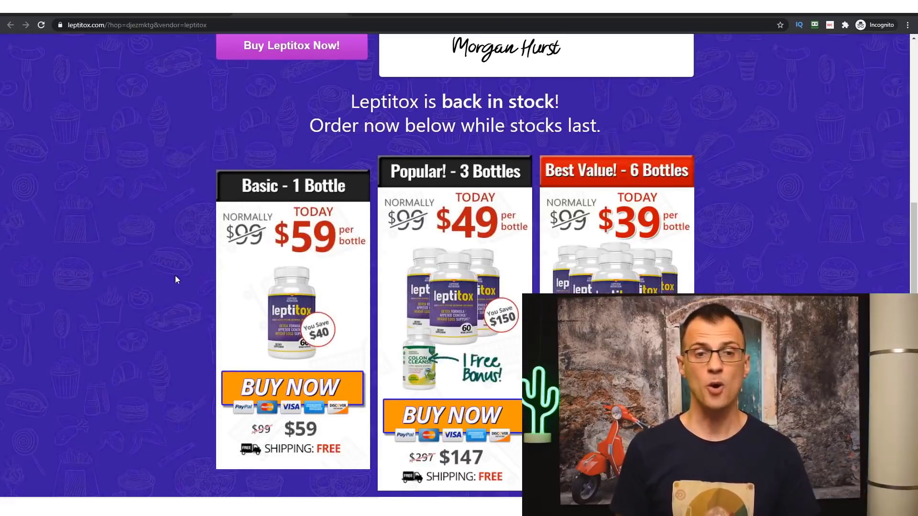
{"action": "scroll", "coordinate": [319, 249], "scroll_direction": "down", "scroll_amount": 4}
{"action": "left_click", "coordinate": [293, 193]}
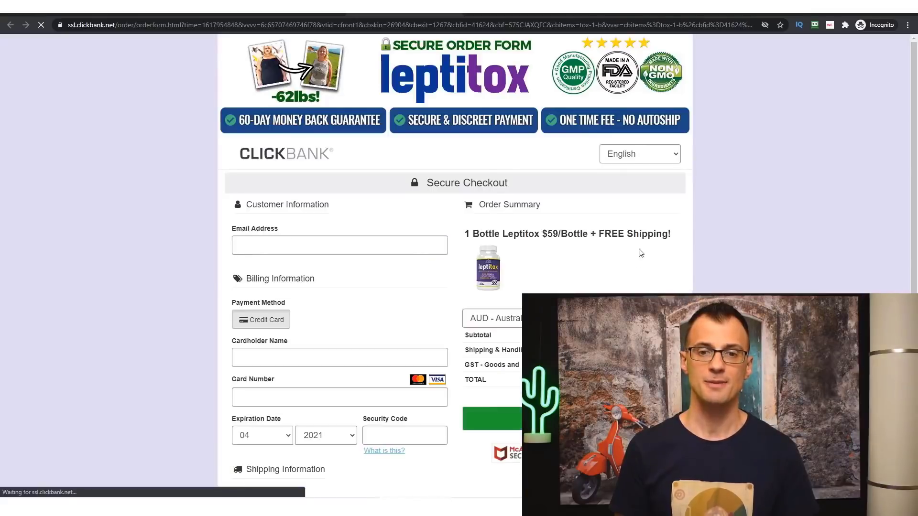
{"action": "scroll", "coordinate": [621, 269], "scroll_direction": "down", "scroll_amount": 4}
{"action": "left_click", "coordinate": [582, 130]}
{"action": "left_click", "coordinate": [598, 152]}
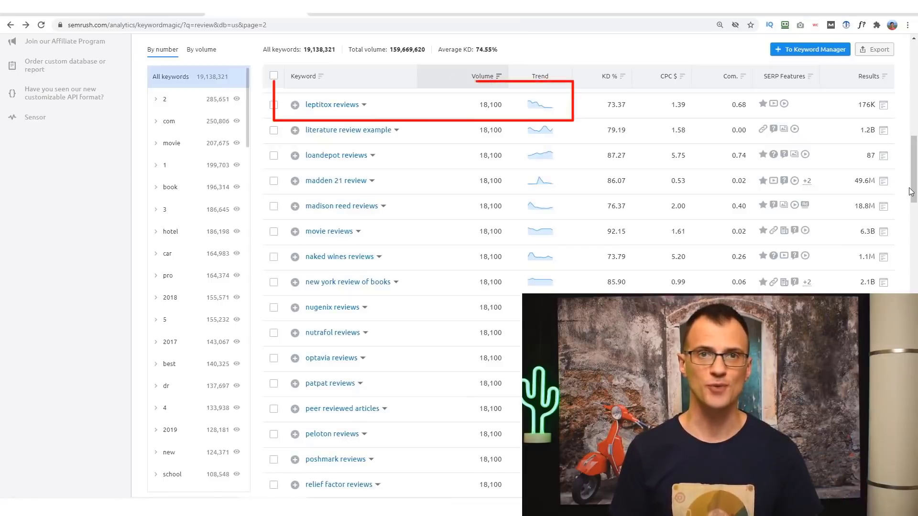
Highlight the Discover Magazine result on the leptitox reviews Google page, then clear the highlight.
{"action": "mouse_move", "coordinate": [476, 81]}
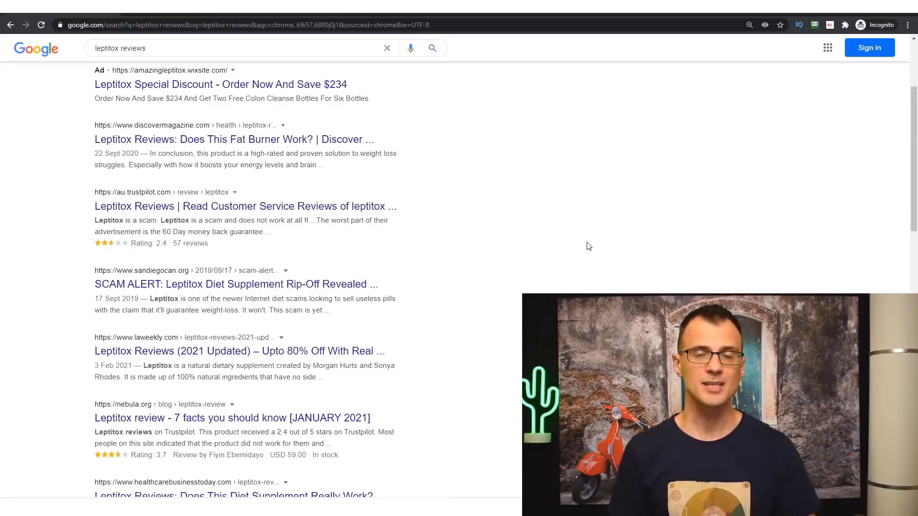
{"action": "left_click_drag", "start_coordinate": [70, 120], "coordinate": [340, 184]}
{"action": "left_click", "coordinate": [551, 283]}
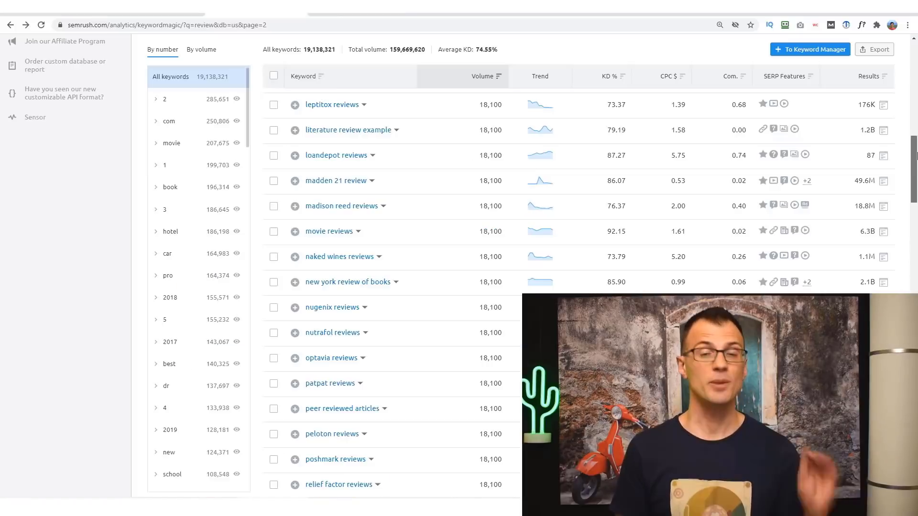
Move through the 'review' keyword results to page 5, where keywords have 9,900 monthly searches.
{"action": "left_click_drag", "start_coordinate": [917, 155], "coordinate": [916, 311]}
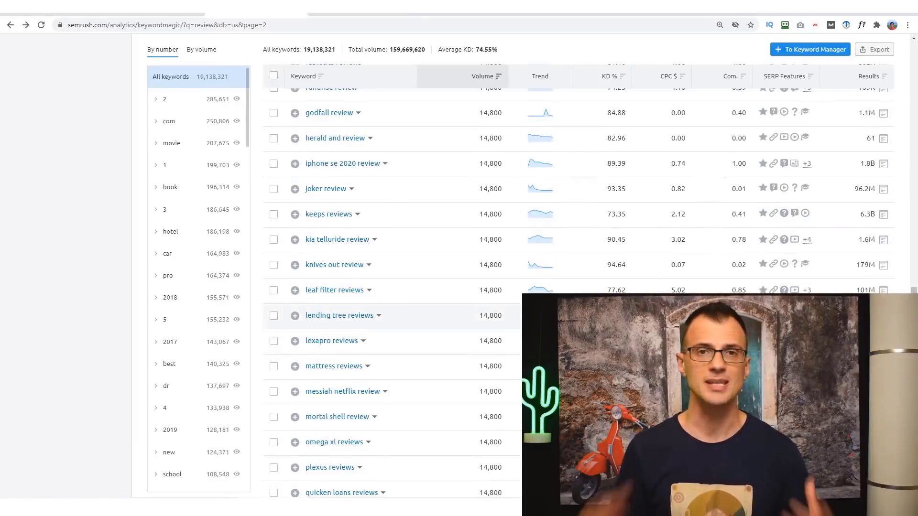
{"action": "scroll", "coordinate": [463, 262], "scroll_direction": "down", "scroll_amount": 2}
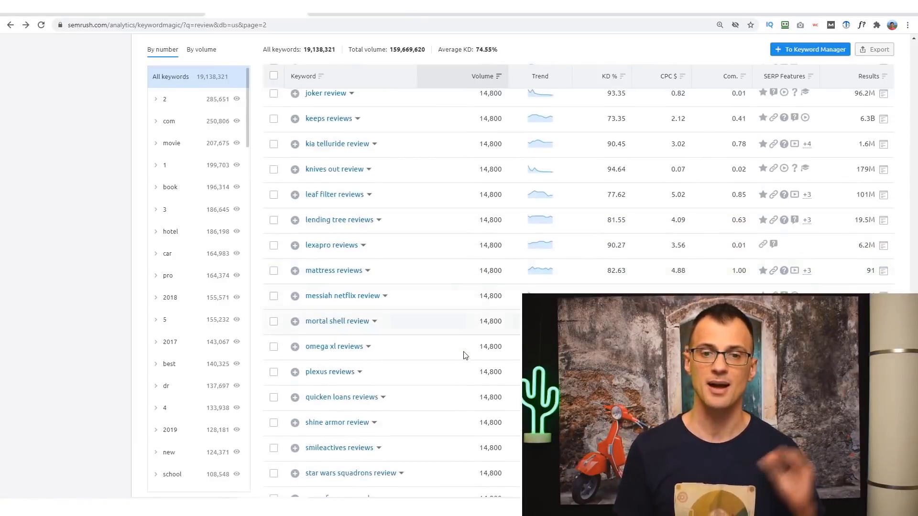
{"action": "scroll", "coordinate": [459, 340], "scroll_direction": "down", "scroll_amount": 6}
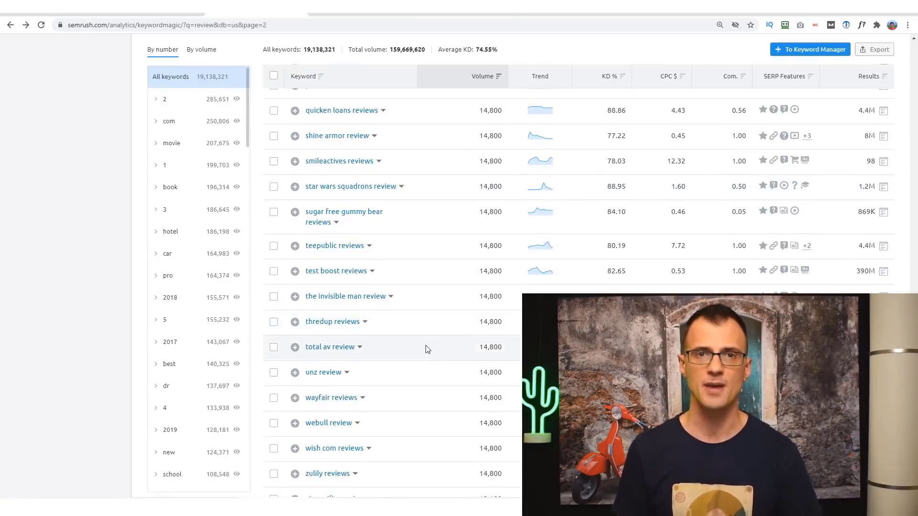
{"action": "scroll", "coordinate": [454, 338], "scroll_direction": "down", "scroll_amount": 10}
{"action": "scroll", "coordinate": [450, 340], "scroll_direction": "up", "scroll_amount": 8}
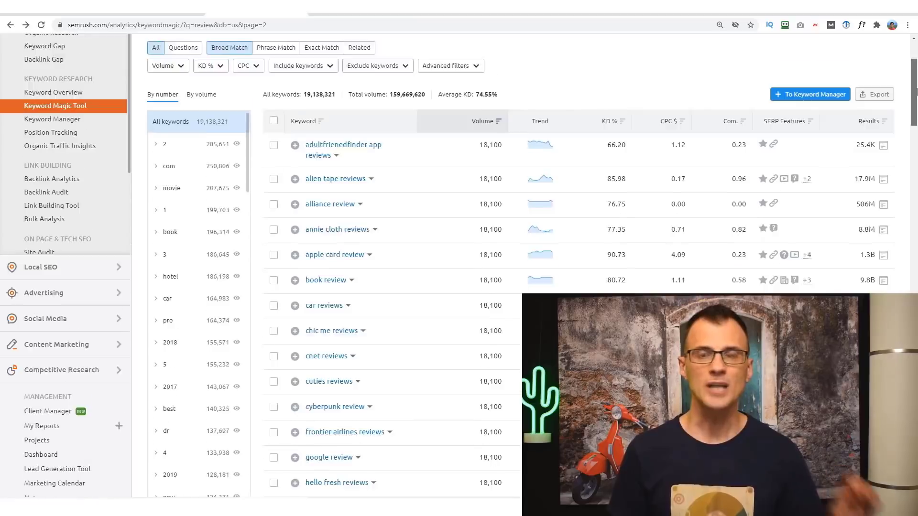
{"action": "left_click_drag", "start_coordinate": [916, 97], "coordinate": [916, 158]}
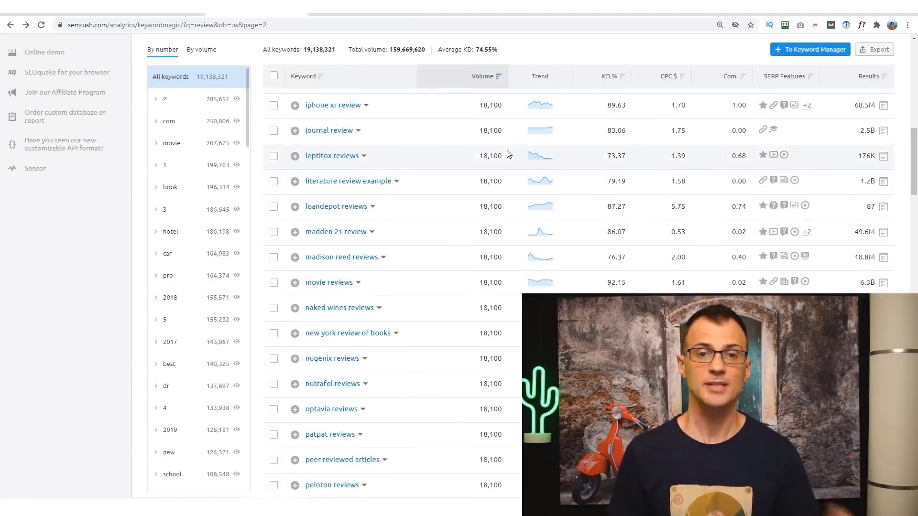
{"action": "scroll", "coordinate": [485, 165], "scroll_direction": "down", "scroll_amount": 5}
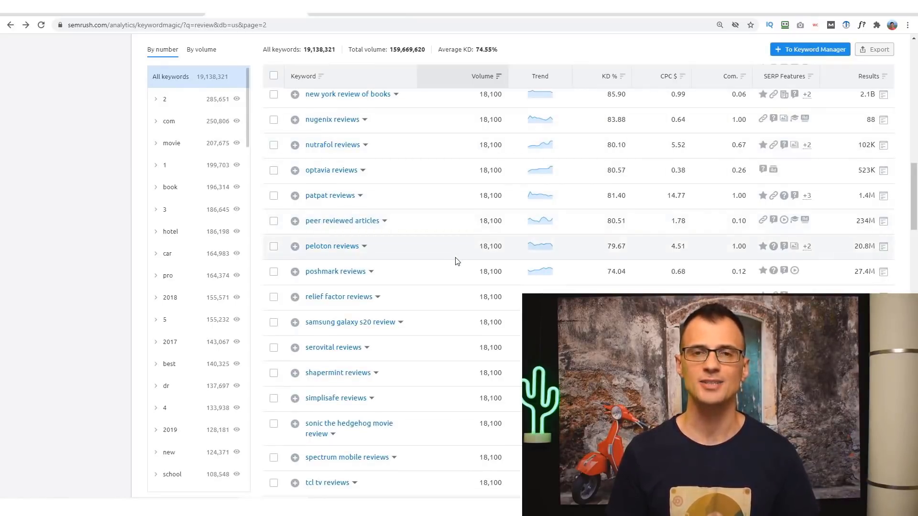
{"action": "scroll", "coordinate": [457, 260], "scroll_direction": "down", "scroll_amount": 20}
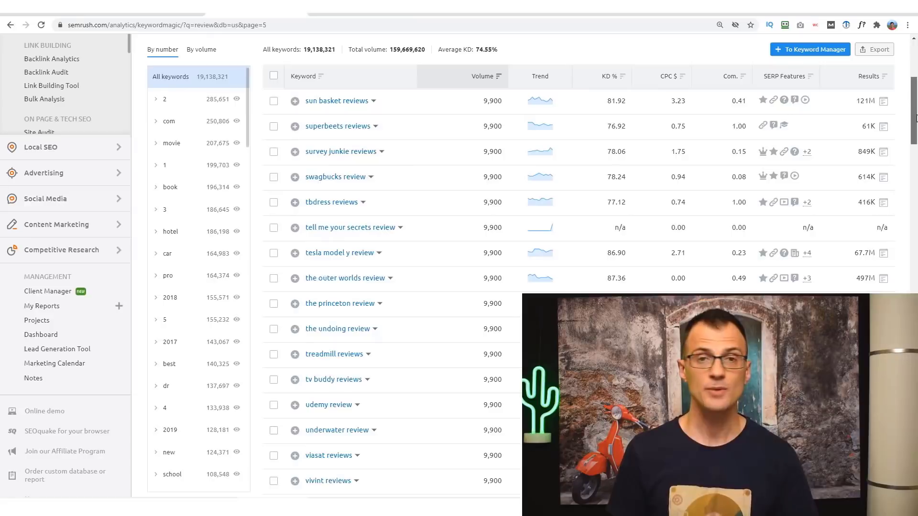
Pick out udemy review as an example, then select 'charlotte's web cbd' in the top keyword.
{"action": "left_click_drag", "start_coordinate": [916, 119], "coordinate": [916, 122]}
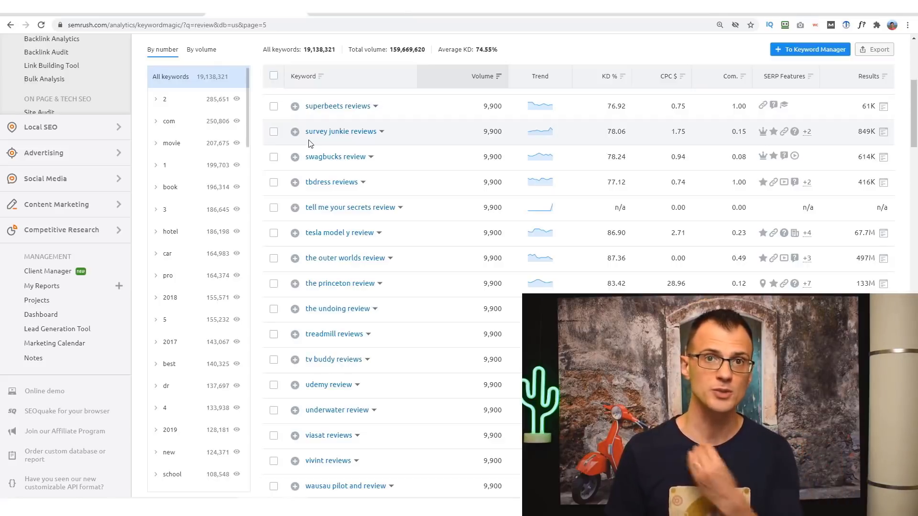
{"action": "scroll", "coordinate": [460, 230], "scroll_direction": "down", "scroll_amount": 4}
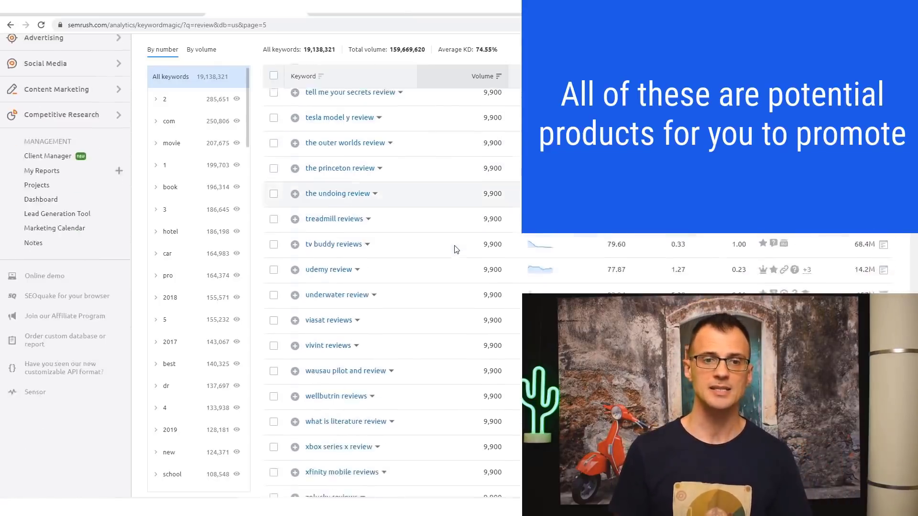
{"action": "scroll", "coordinate": [456, 248], "scroll_direction": "down", "scroll_amount": 1}
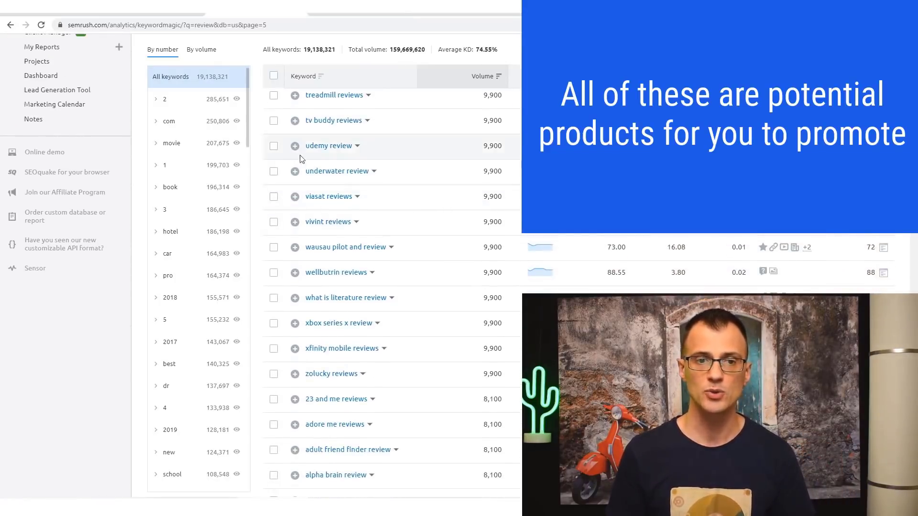
{"action": "double_click", "coordinate": [317, 146]}
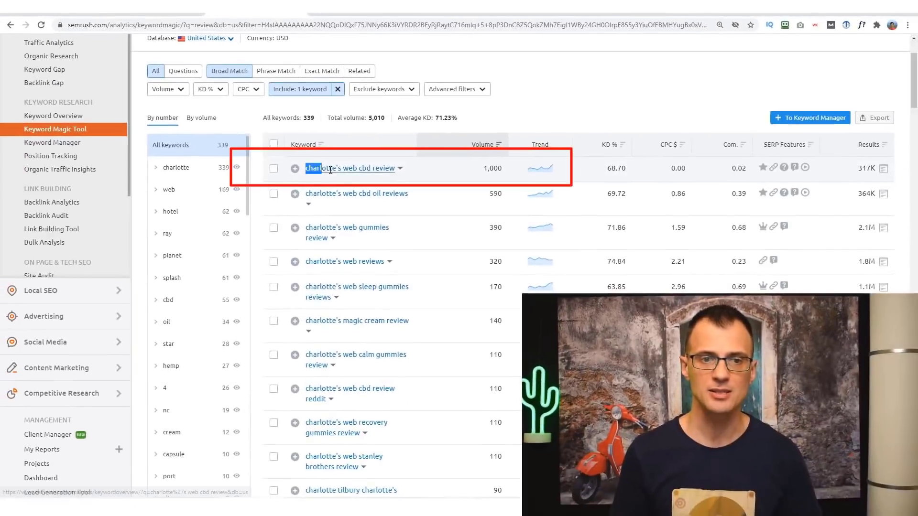
{"action": "left_click_drag", "start_coordinate": [343, 294], "coordinate": [457, 295]}
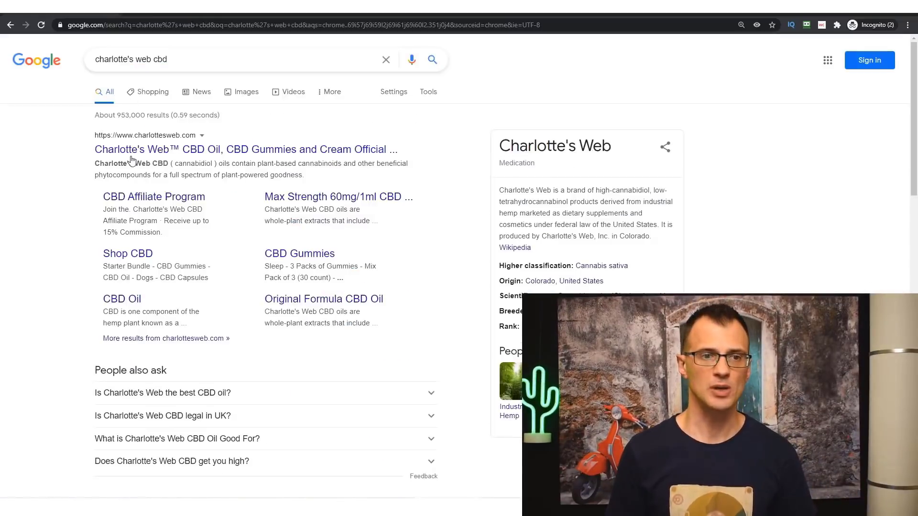
Open charlottesweb.com and browse to the CBD oils listing, including CBD Oil: 17mg at $53.99.
{"action": "left_click", "coordinate": [133, 152]}
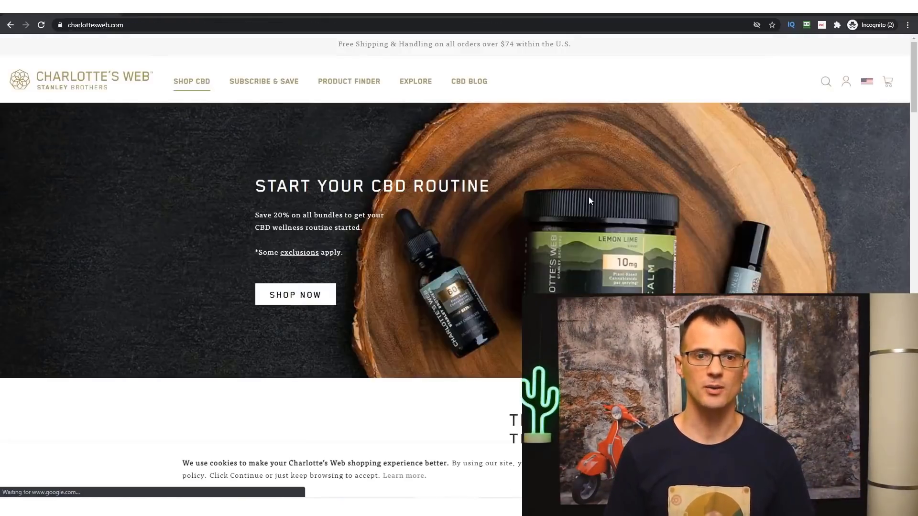
{"action": "scroll", "coordinate": [98, 263], "scroll_direction": "down", "scroll_amount": 10}
{"action": "scroll", "coordinate": [107, 271], "scroll_direction": "up", "scroll_amount": 5}
{"action": "scroll", "coordinate": [107, 271], "scroll_direction": "up", "scroll_amount": 5}
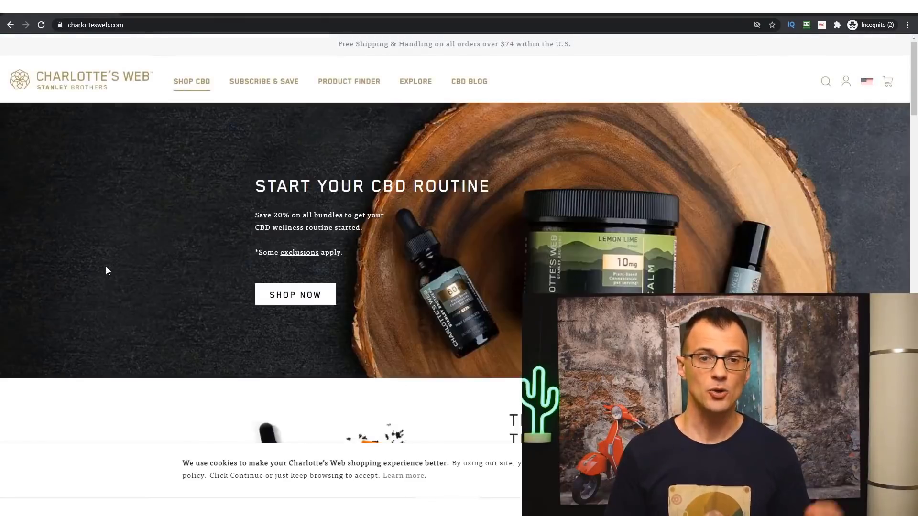
{"action": "scroll", "coordinate": [154, 200], "scroll_direction": "down", "scroll_amount": 5}
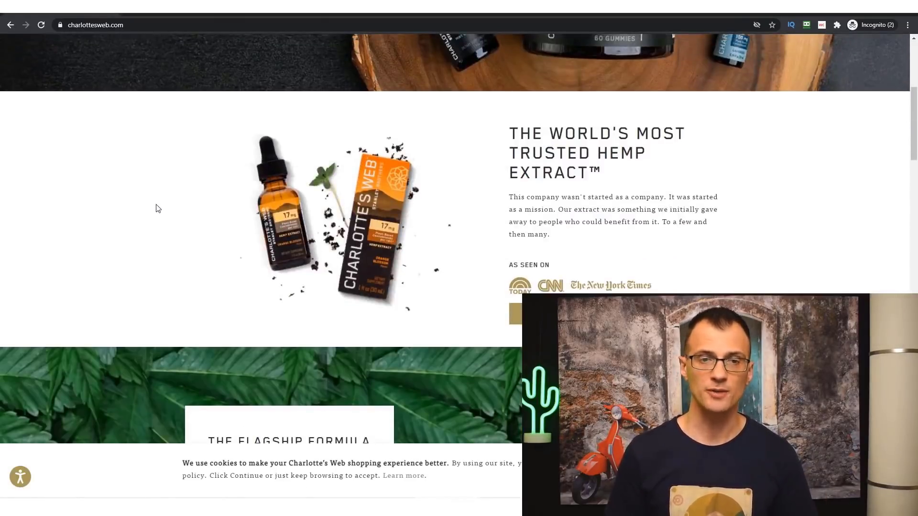
{"action": "scroll", "coordinate": [154, 208], "scroll_direction": "down", "scroll_amount": 5}
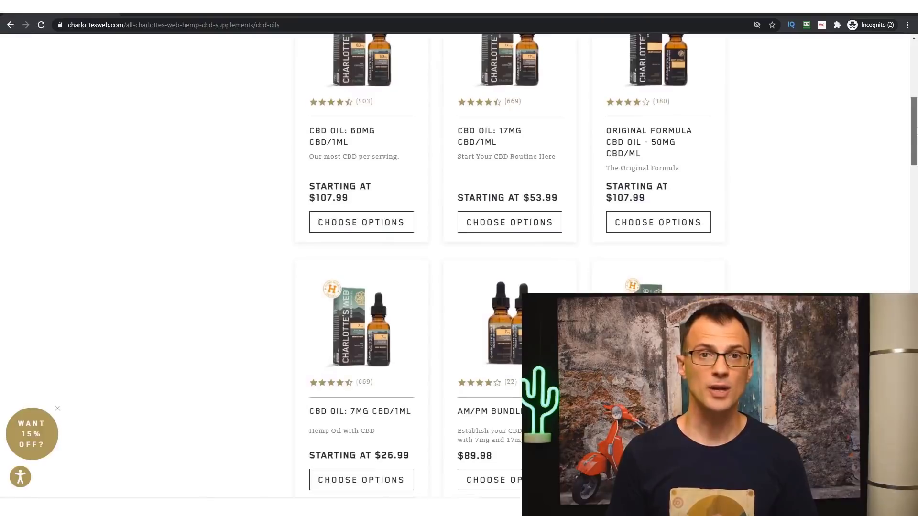
{"action": "scroll", "coordinate": [915, 145], "scroll_direction": "down", "scroll_amount": 2}
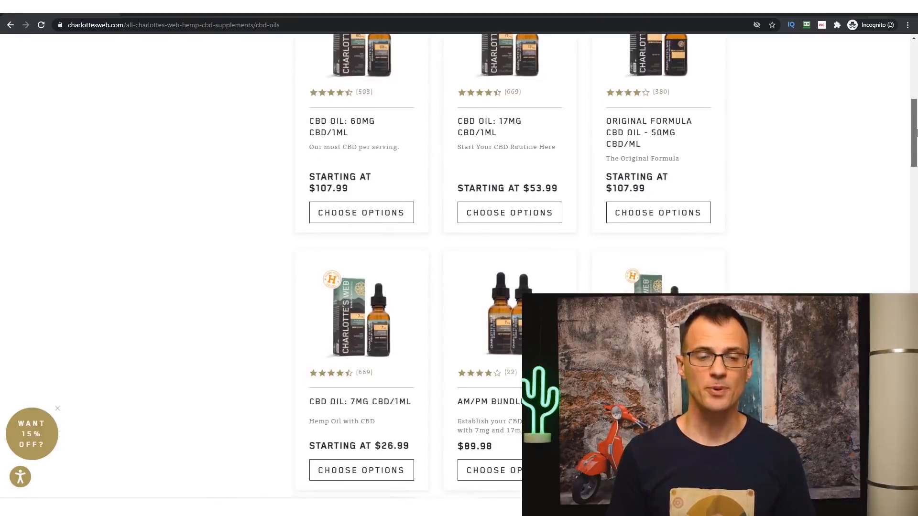
{"action": "left_click_drag", "start_coordinate": [916, 145], "coordinate": [915, 219]}
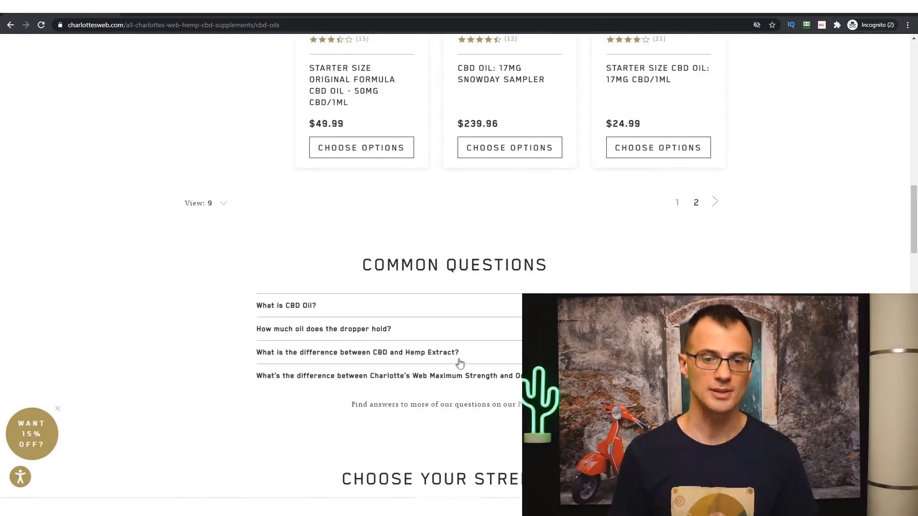
Change the Google search to 'charlotte's web cbd affiliate', returning about 906,000 results.
{"action": "key", "text": "alt+Left"}
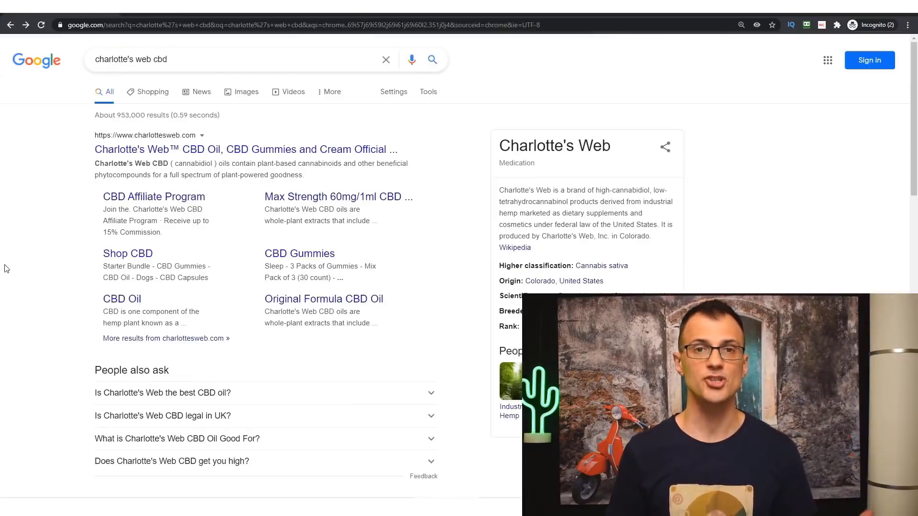
{"action": "left_click", "coordinate": [198, 60]}
{"action": "type", "text": "affiliate"}
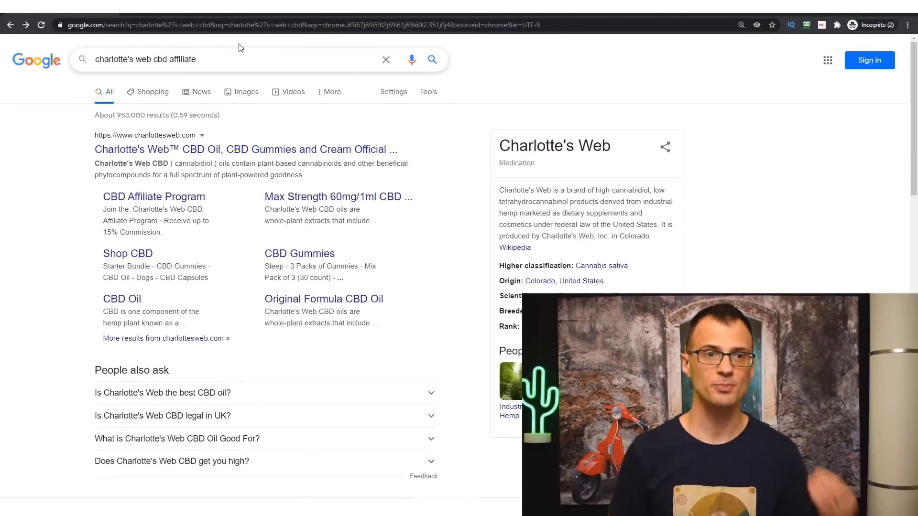
{"action": "key", "text": "Return"}
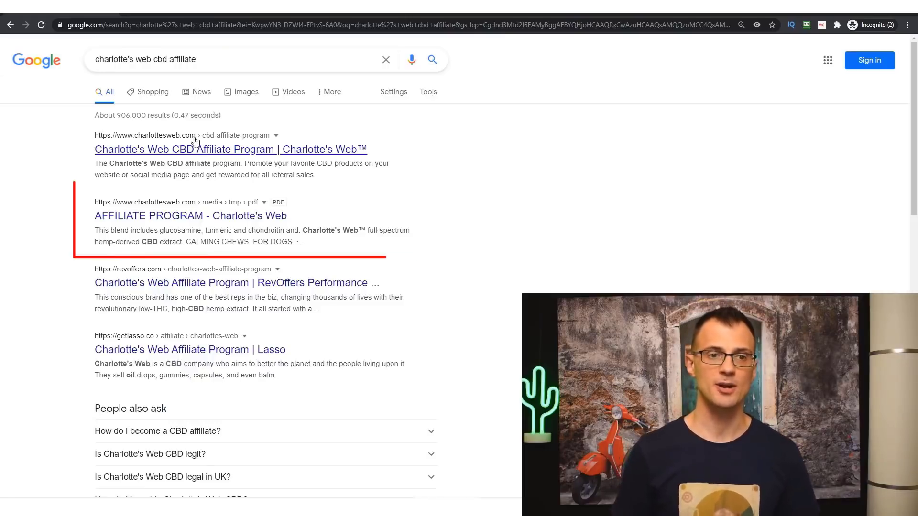
Open the Charlotte's Web CBD affiliate program page and calculate a 0.15 commission on 200.
{"action": "left_click", "coordinate": [195, 151]}
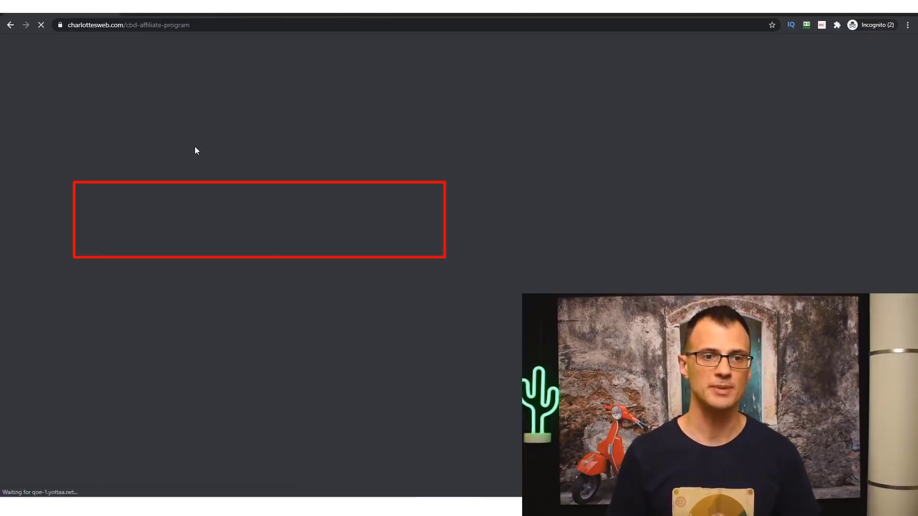
{"action": "scroll", "coordinate": [95, 277], "scroll_direction": "down", "scroll_amount": 5}
{"action": "scroll", "coordinate": [95, 275], "scroll_direction": "down", "scroll_amount": 2}
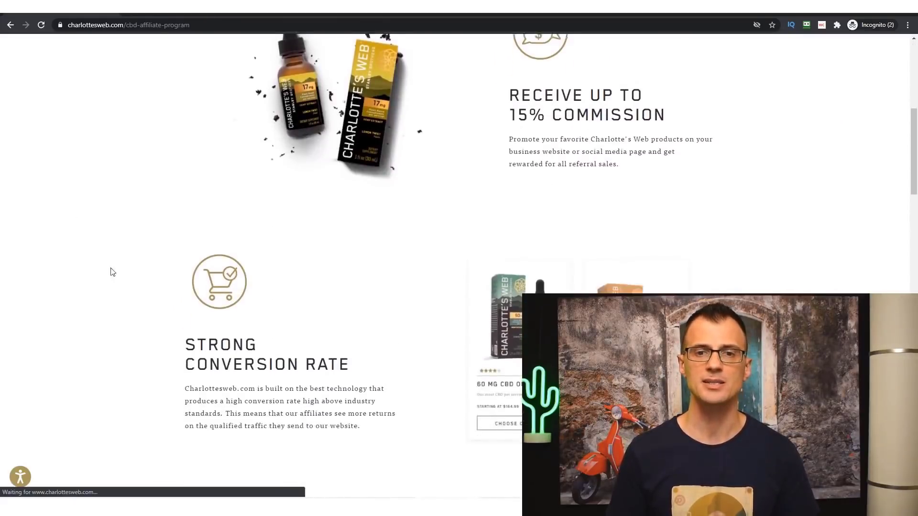
{"action": "left_click_drag", "start_coordinate": [509, 65], "coordinate": [603, 92]}
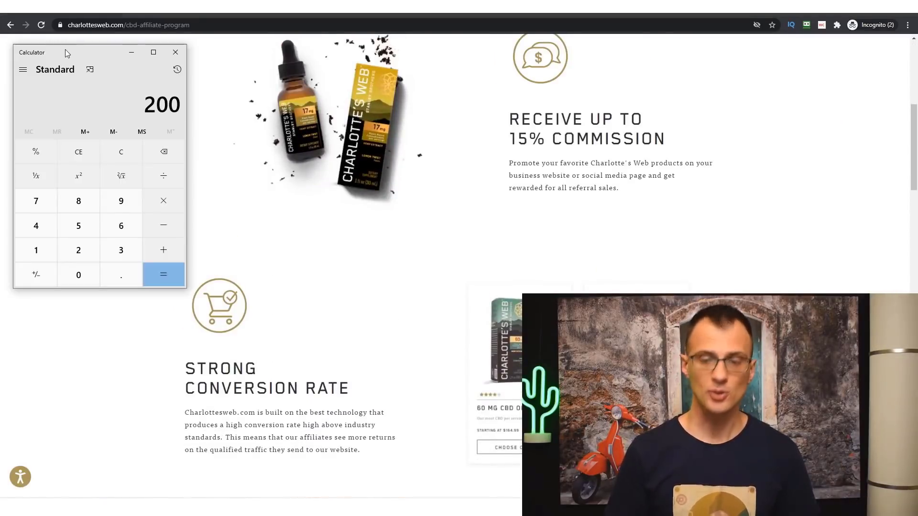
{"action": "type", "text": "*.15"}
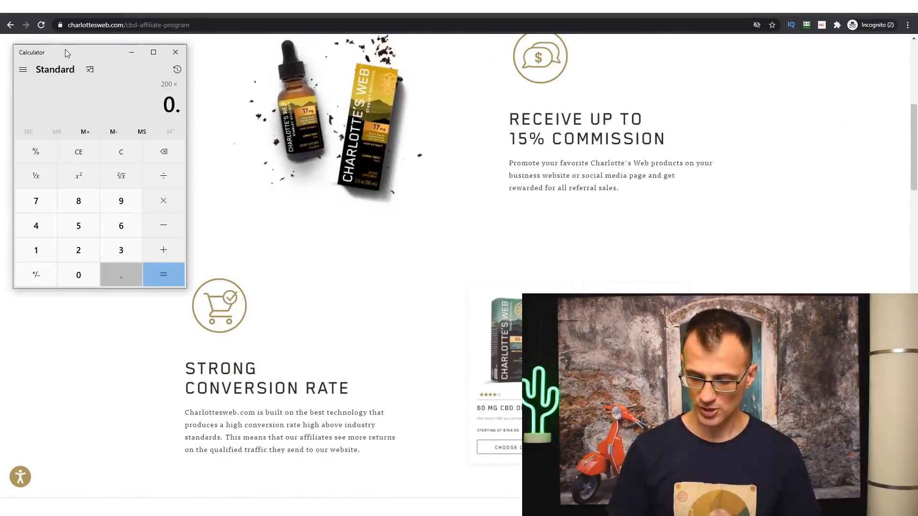
{"action": "key", "text": "Return"}
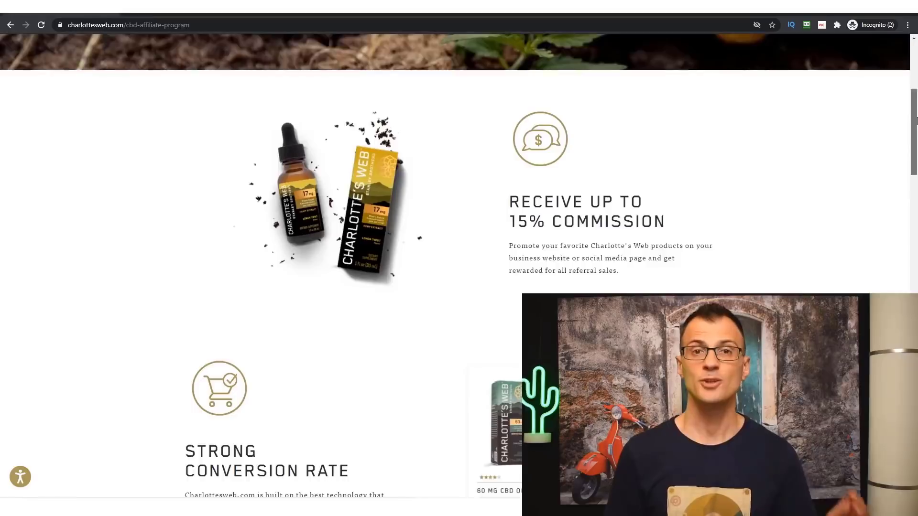
Scroll through the list of affiliate networks, such as Pepperjam and Skimlinks.
{"action": "scroll", "coordinate": [914, 190], "scroll_direction": "down", "scroll_amount": 7}
{"action": "left_click_drag", "start_coordinate": [914, 190], "coordinate": [914, 336]}
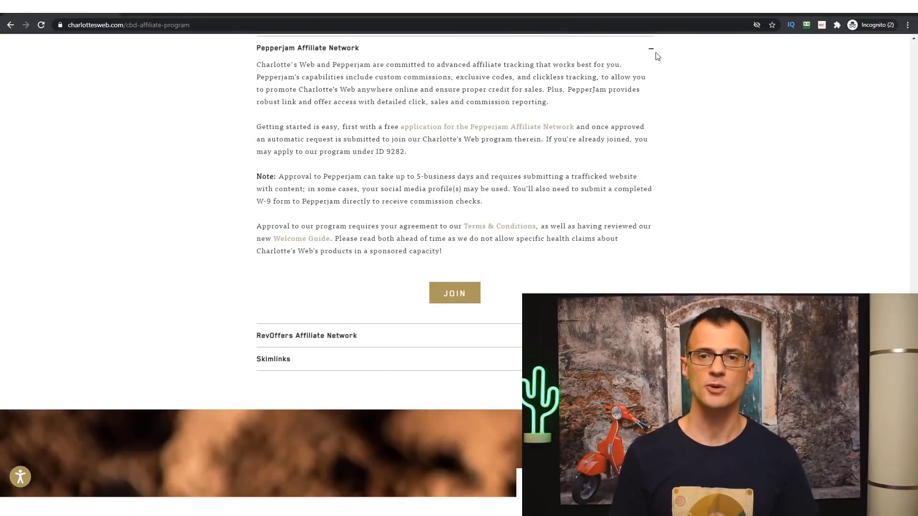
{"action": "scroll", "coordinate": [252, 143], "scroll_direction": "down", "scroll_amount": 6}
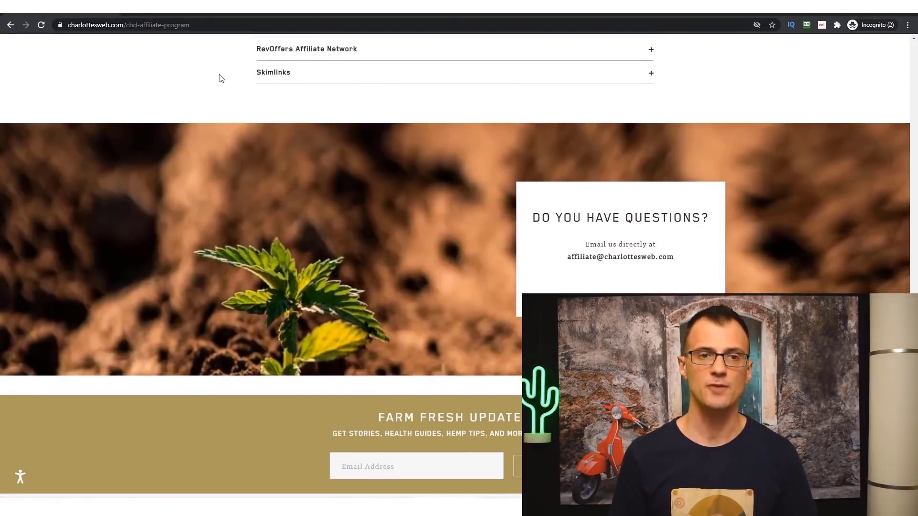
{"action": "scroll", "coordinate": [343, 294], "scroll_direction": "up", "scroll_amount": 9}
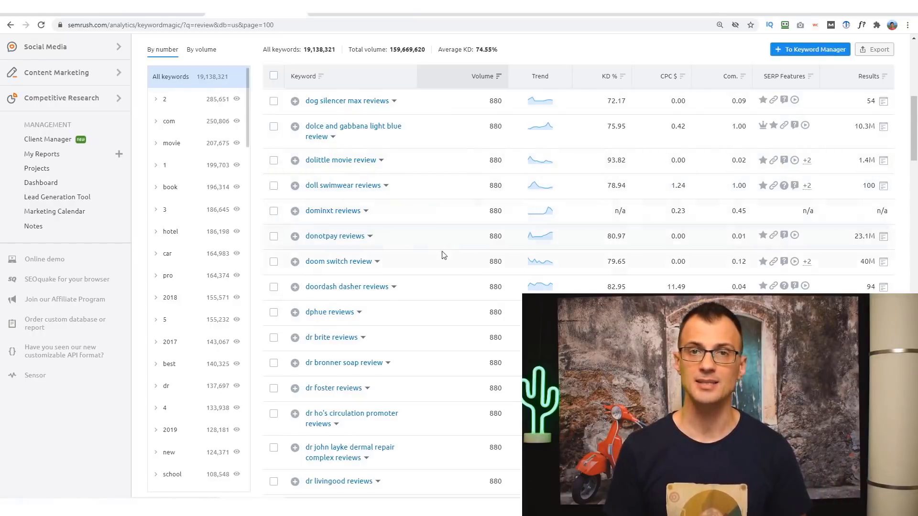
Scroll the medium.com Domain Overview showing Authority Score 88 and 79.7M organic traffic.
{"action": "scroll", "coordinate": [402, 239], "scroll_direction": "down", "scroll_amount": 2}
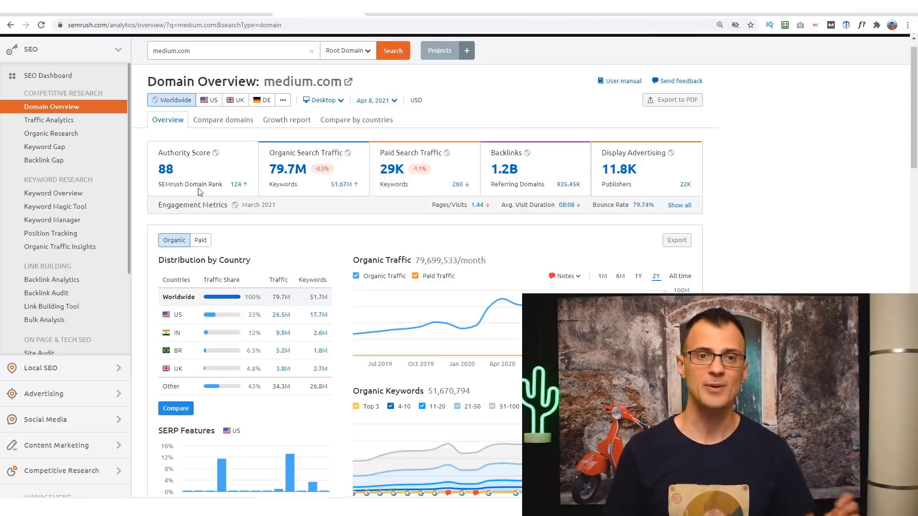
{"action": "scroll", "coordinate": [234, 164], "scroll_direction": "down", "scroll_amount": 1}
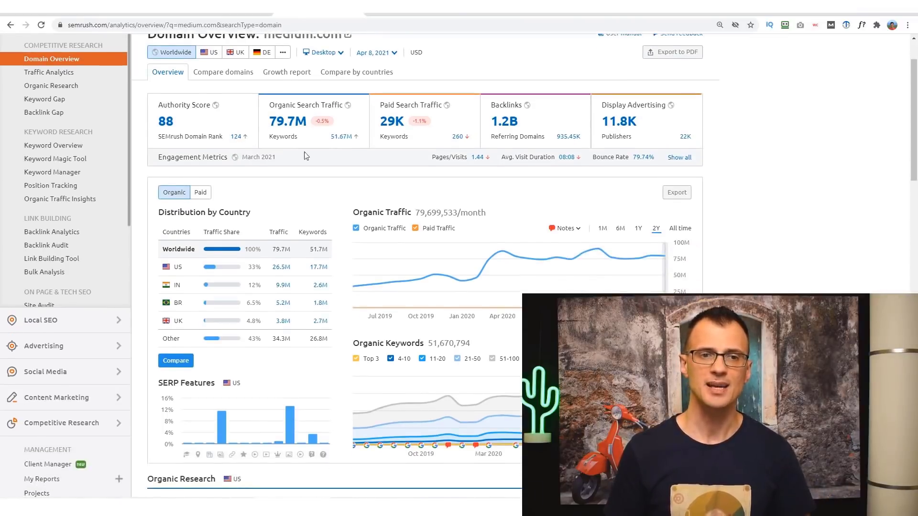
{"action": "scroll", "coordinate": [287, 150], "scroll_direction": "down", "scroll_amount": 2}
{"action": "scroll", "coordinate": [313, 88], "scroll_direction": "up", "scroll_amount": 1}
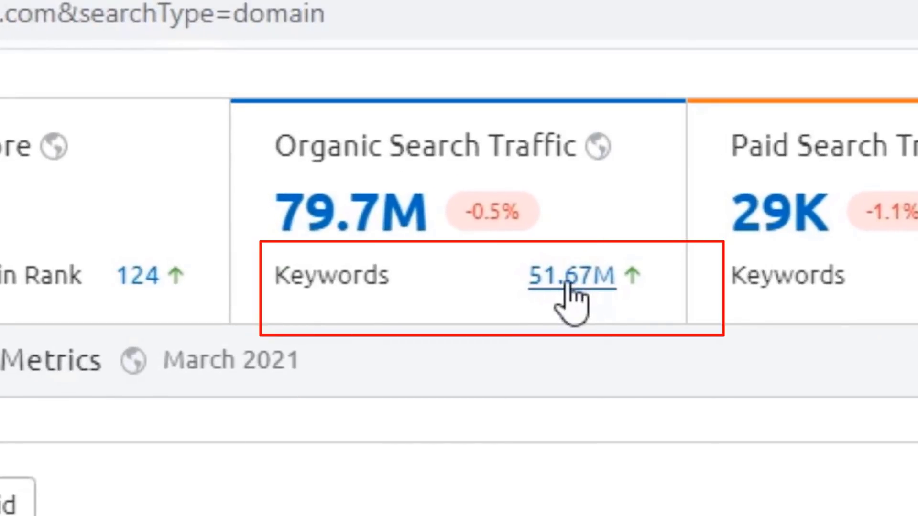
Load medium.com's organic keyword positions and scroll its 17,694,048 US keywords, led by usps tracking.
{"action": "left_click", "coordinate": [567, 282]}
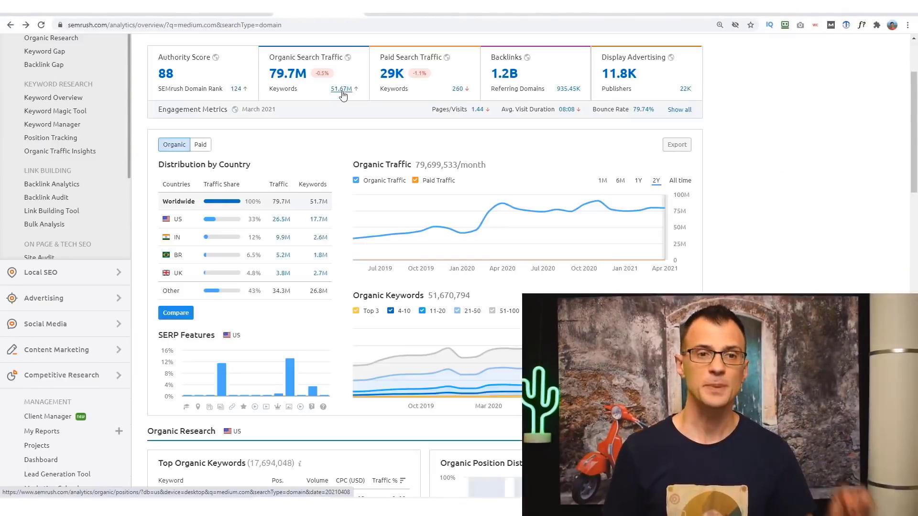
{"action": "left_click", "coordinate": [343, 93]}
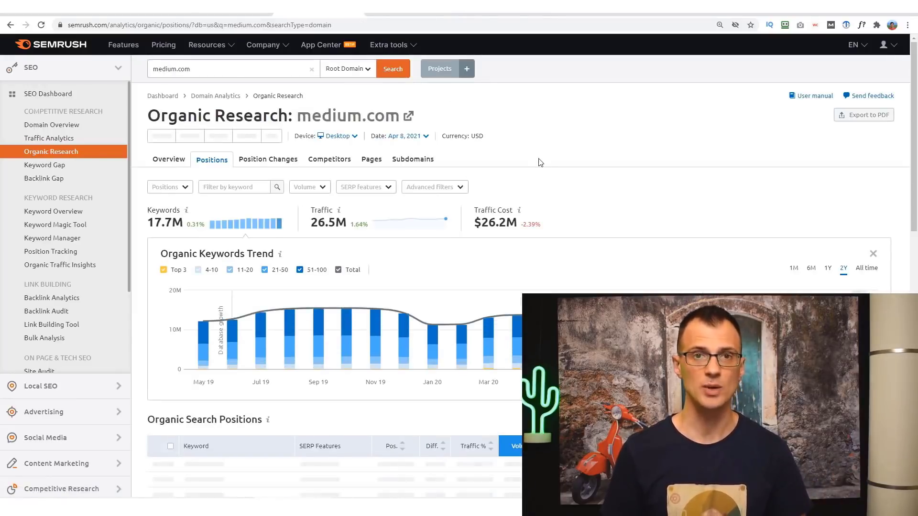
{"action": "scroll", "coordinate": [168, 101], "scroll_direction": "down", "scroll_amount": 1}
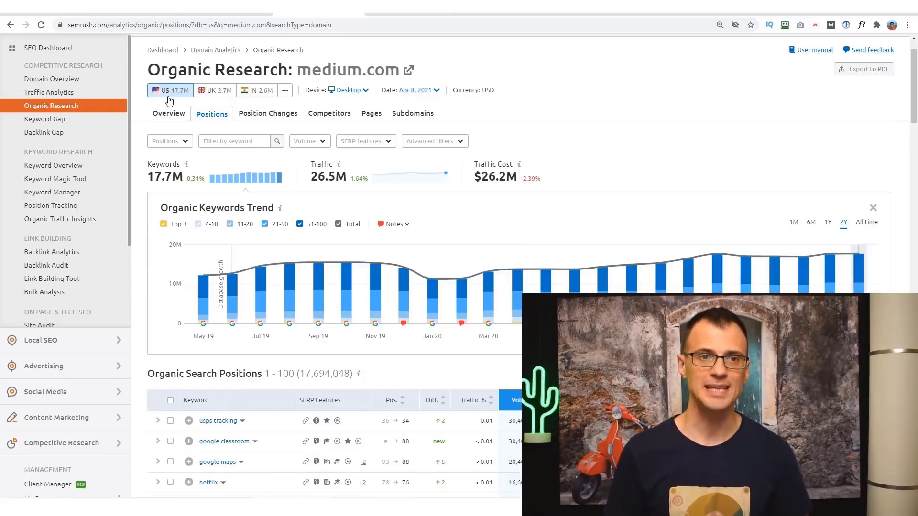
{"action": "scroll", "coordinate": [335, 206], "scroll_direction": "down", "scroll_amount": 6}
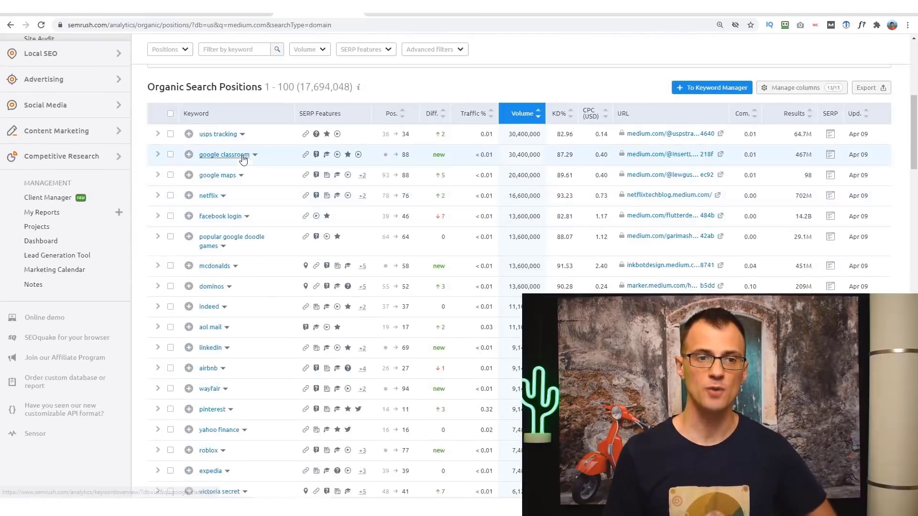
{"action": "scroll", "coordinate": [283, 250], "scroll_direction": "down", "scroll_amount": 6}
{"action": "scroll", "coordinate": [282, 258], "scroll_direction": "up", "scroll_amount": 6}
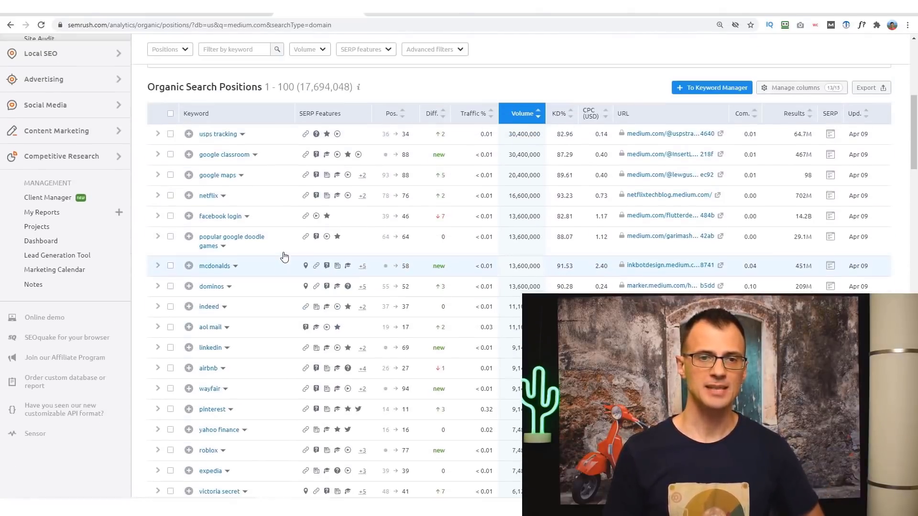
{"action": "scroll", "coordinate": [283, 256], "scroll_direction": "down", "scroll_amount": 1}
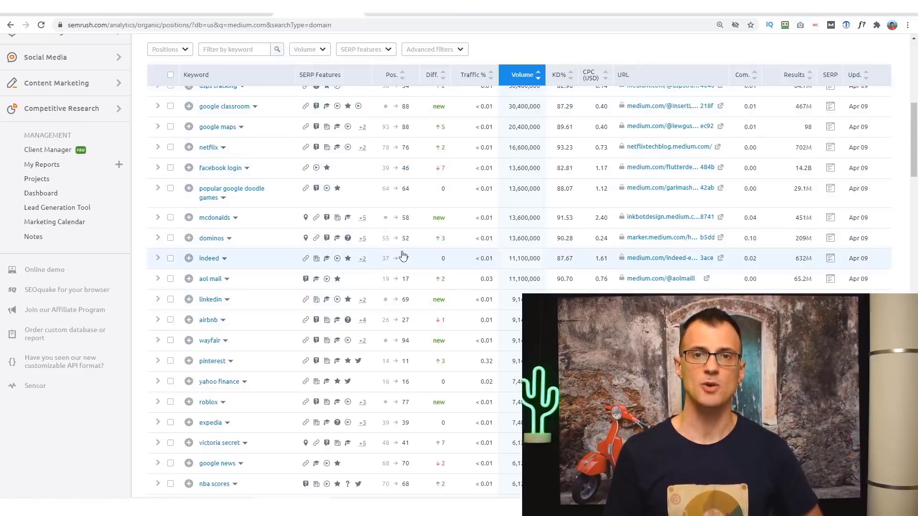
{"action": "scroll", "coordinate": [234, 271], "scroll_direction": "down", "scroll_amount": 5}
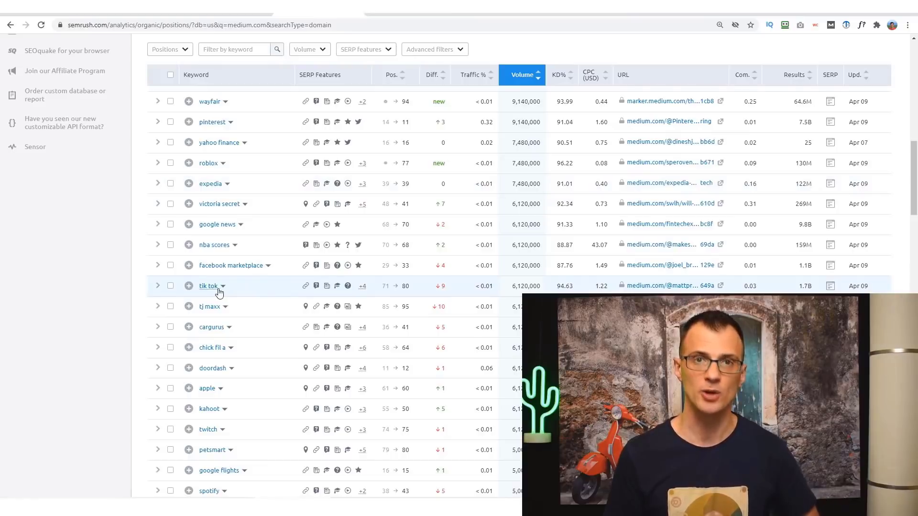
{"action": "scroll", "coordinate": [219, 292], "scroll_direction": "down", "scroll_amount": 1}
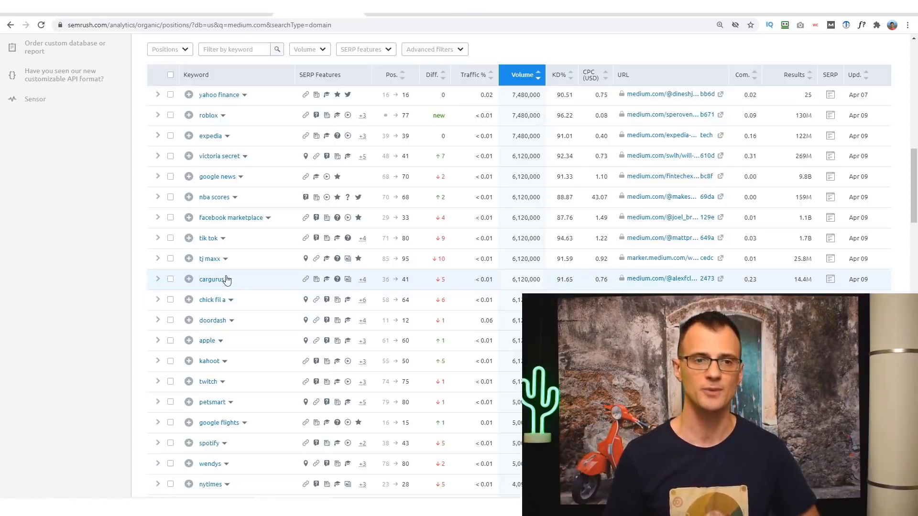
{"action": "scroll", "coordinate": [226, 278], "scroll_direction": "up", "scroll_amount": 10}
Filter medium.com's organic keywords to Top 10 positions, leaving about 2M keywords.
{"action": "left_click", "coordinate": [173, 93]}
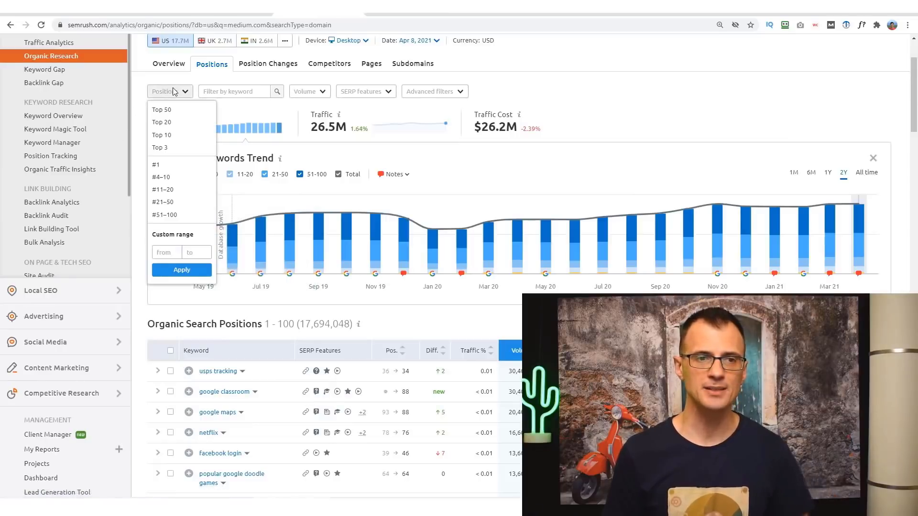
{"action": "left_click", "coordinate": [176, 136]}
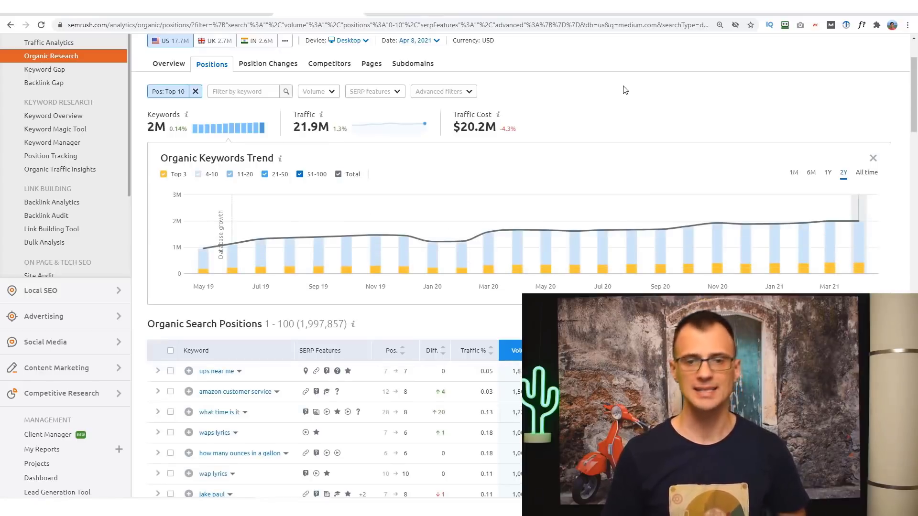
{"action": "scroll", "coordinate": [297, 318], "scroll_direction": "down", "scroll_amount": 8}
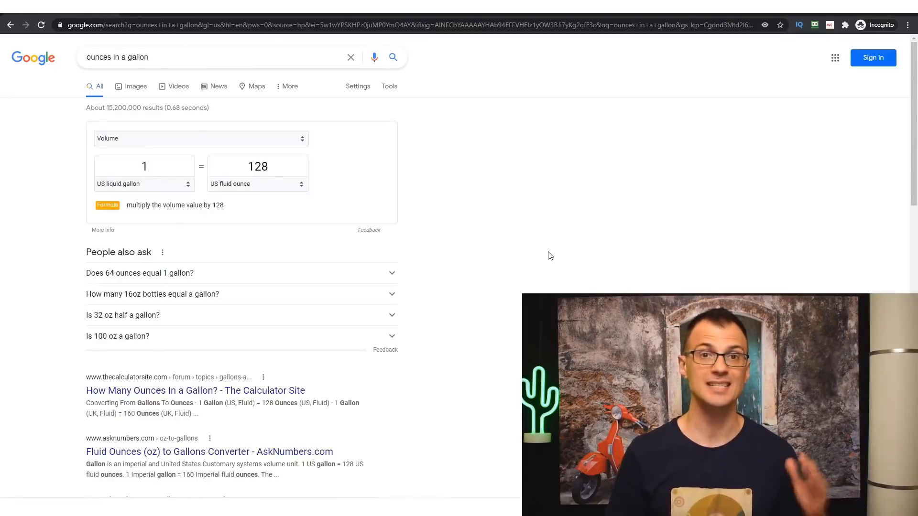
{"action": "scroll", "coordinate": [487, 117], "scroll_direction": "down", "scroll_amount": 12}
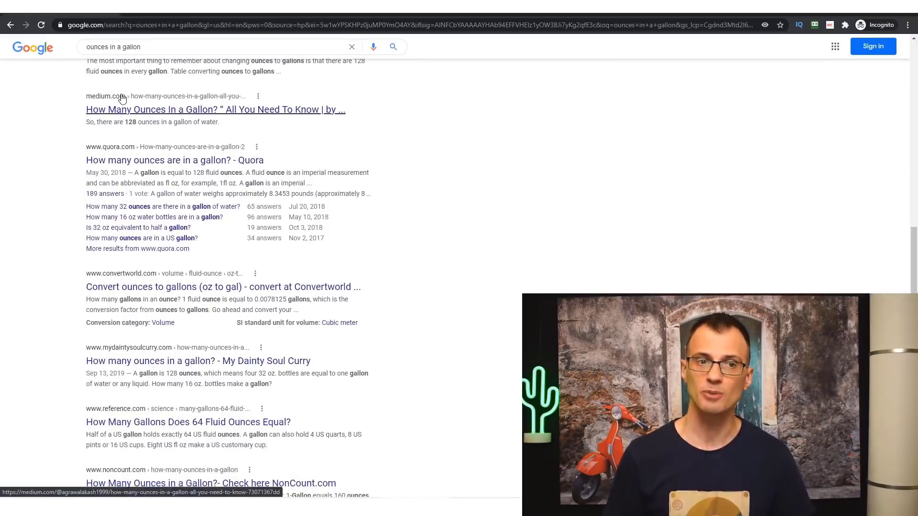
{"action": "scroll", "coordinate": [471, 200], "scroll_direction": "up", "scroll_amount": 10}
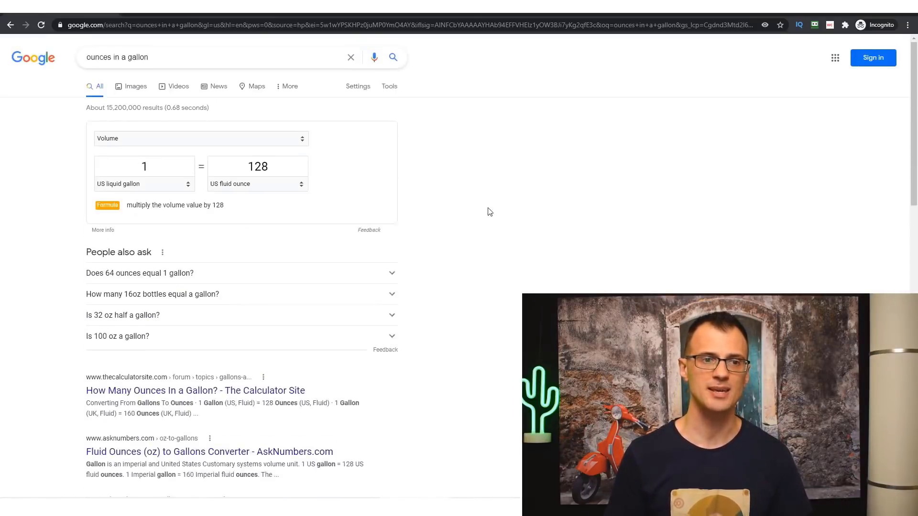
{"action": "scroll", "coordinate": [487, 211], "scroll_direction": "down", "scroll_amount": 7}
{"action": "scroll", "coordinate": [123, 205], "scroll_direction": "down", "scroll_amount": 2}
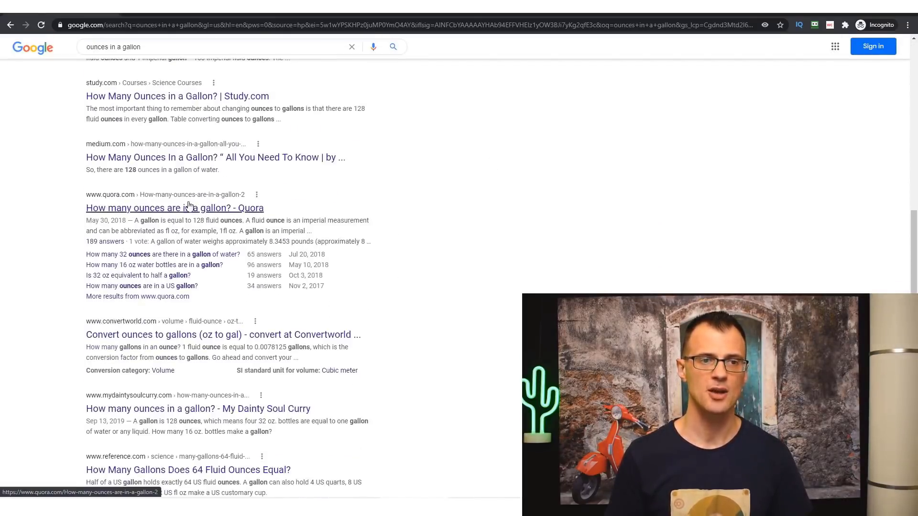
{"action": "key", "text": "ctrl+plus"}
{"action": "left_click", "coordinate": [113, 115]}
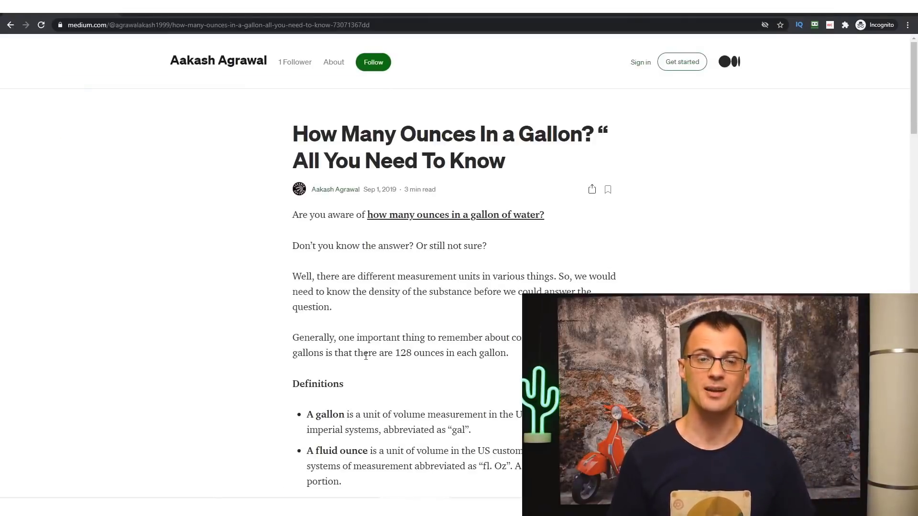
{"action": "scroll", "coordinate": [325, 363], "scroll_direction": "down", "scroll_amount": 2}
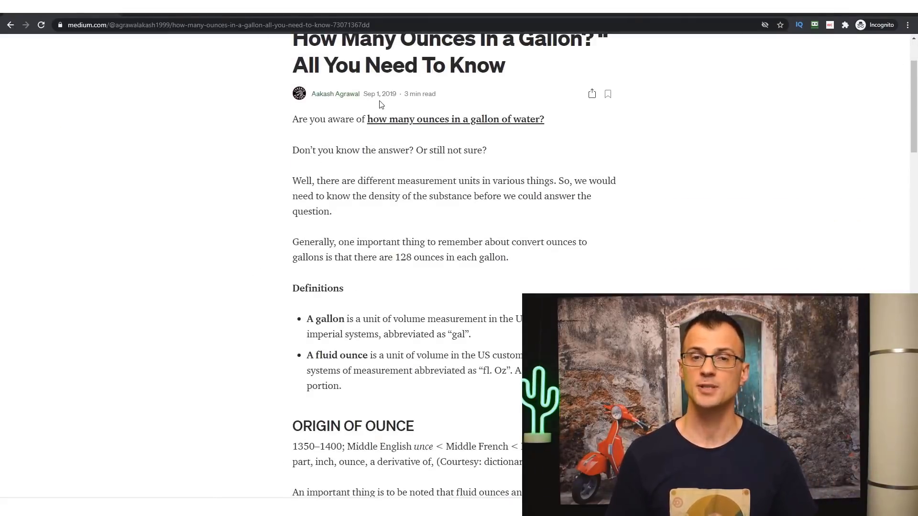
{"action": "scroll", "coordinate": [455, 234], "scroll_direction": "down", "scroll_amount": 12}
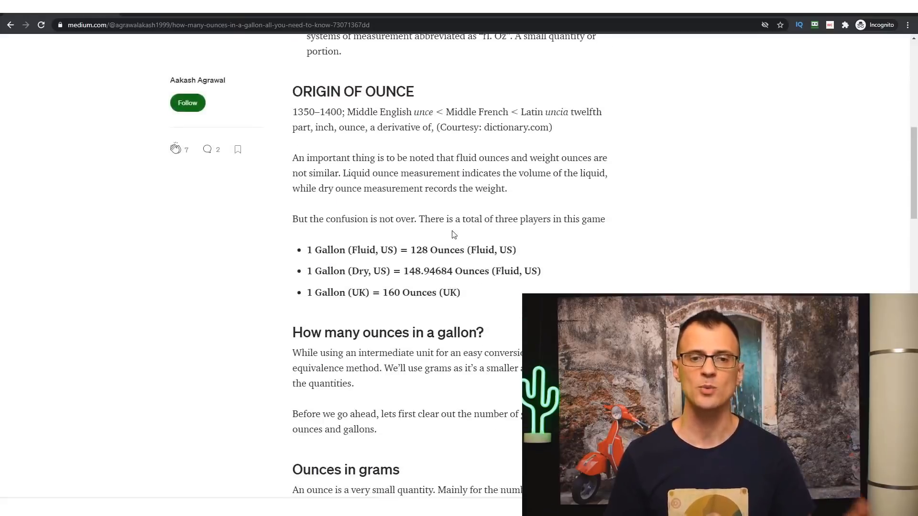
{"action": "scroll", "coordinate": [449, 251], "scroll_direction": "up", "scroll_amount": 12}
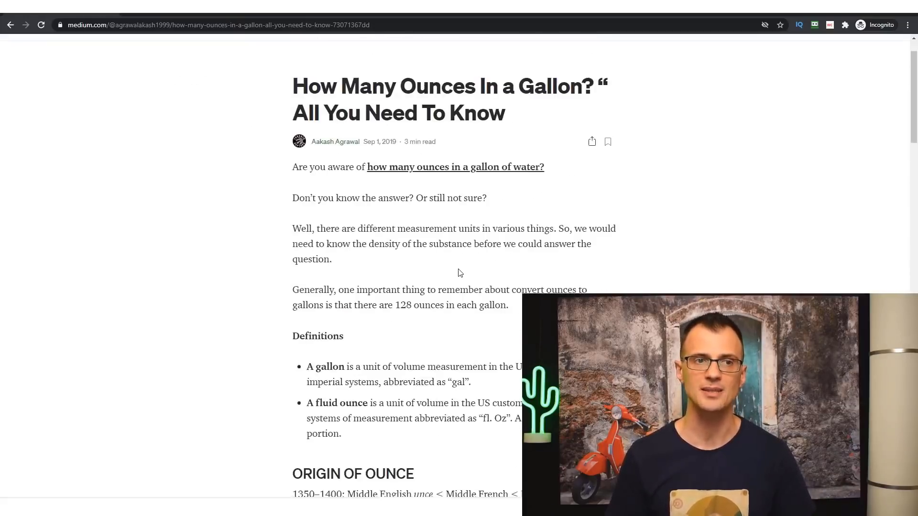
{"action": "left_click", "coordinate": [4, 28]}
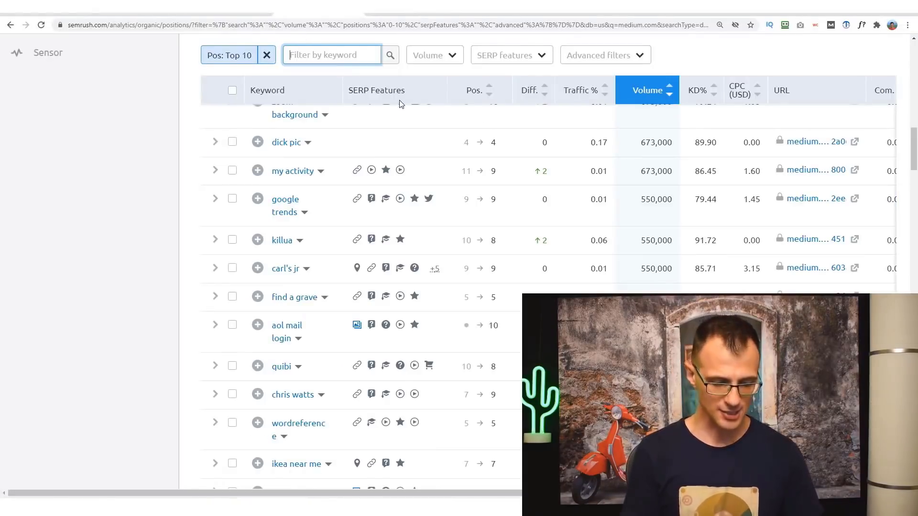
Filter the top-10 keyword table by 'review' and browse the roughly 18.5K matching keywords.
{"action": "type", "text": "review"}
{"action": "key", "text": "Return"}
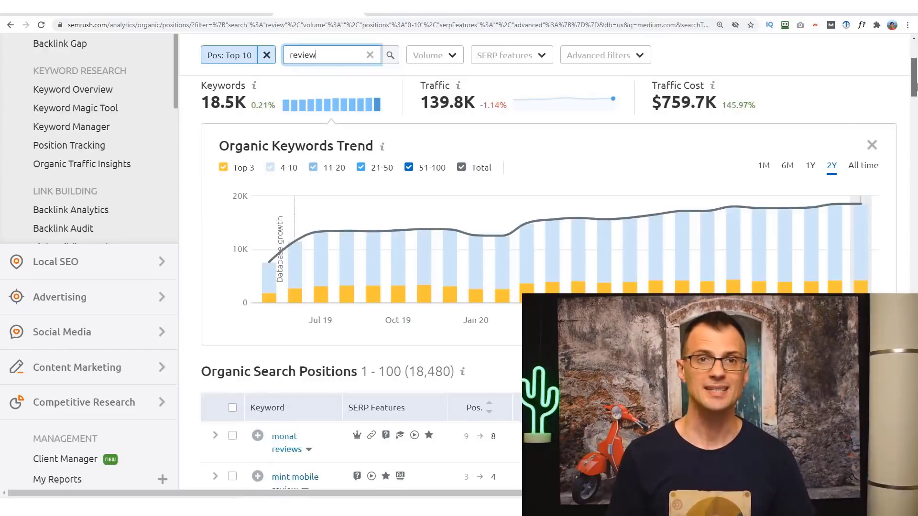
{"action": "scroll", "coordinate": [526, 239], "scroll_direction": "down", "scroll_amount": 5}
{"action": "scroll", "coordinate": [335, 287], "scroll_direction": "down", "scroll_amount": 5}
{"action": "scroll", "coordinate": [335, 287], "scroll_direction": "up", "scroll_amount": 4}
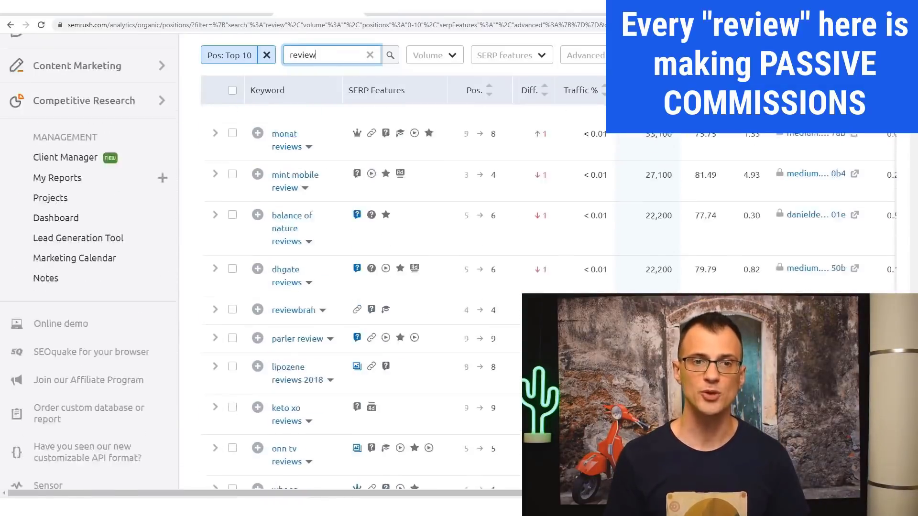
{"action": "scroll", "coordinate": [335, 287], "scroll_direction": "down", "scroll_amount": 3}
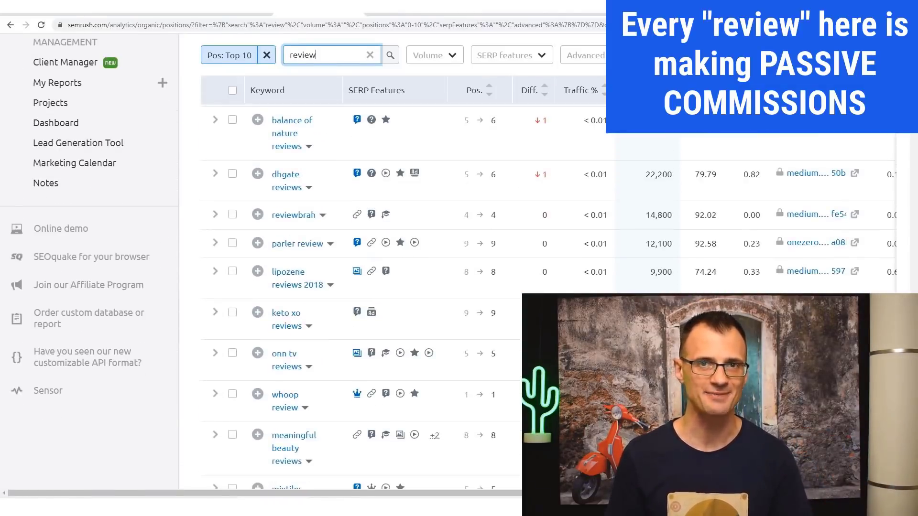
{"action": "scroll", "coordinate": [47, 301], "scroll_direction": "down", "scroll_amount": 10}
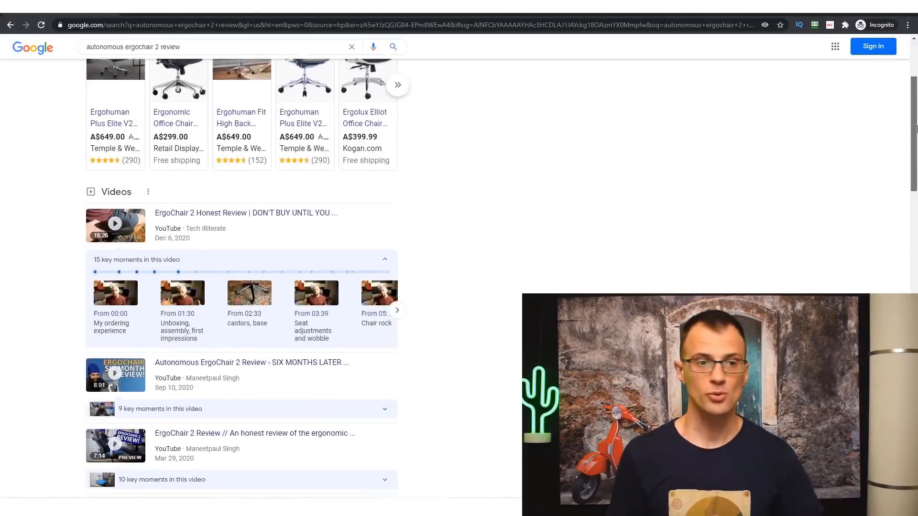
Open the medium.com result 'Autonomous ErgoChair 2 REVIEW My Personal Favorite…' from the Google results.
{"action": "scroll", "coordinate": [229, 268], "scroll_direction": "down", "scroll_amount": 15}
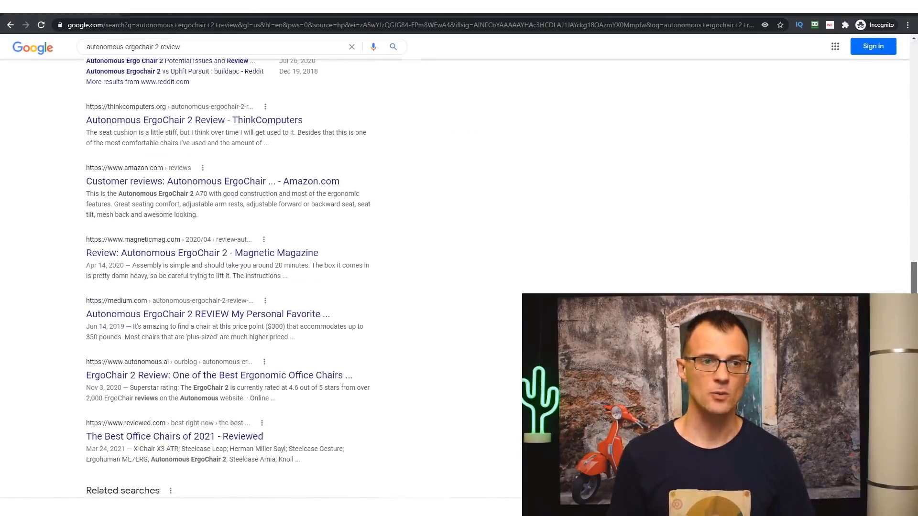
{"action": "scroll", "coordinate": [230, 277], "scroll_direction": "down", "scroll_amount": 4}
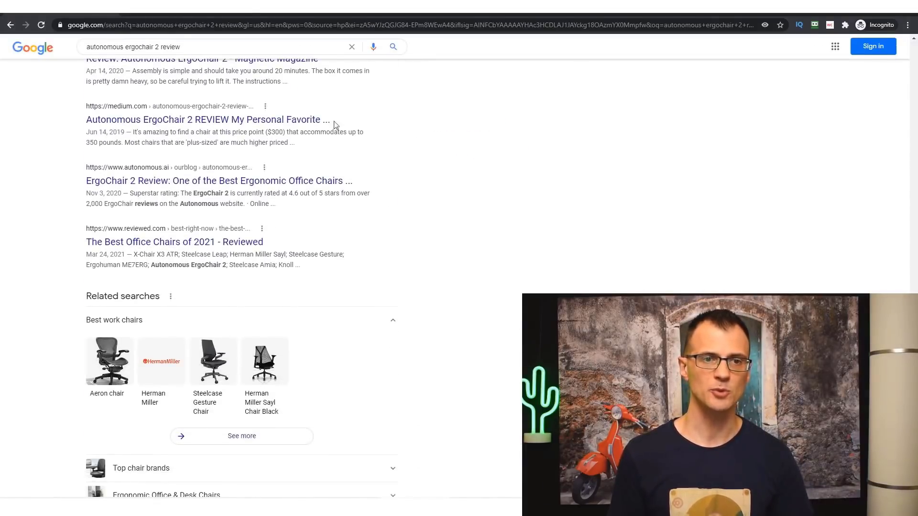
{"action": "left_click", "coordinate": [242, 120]}
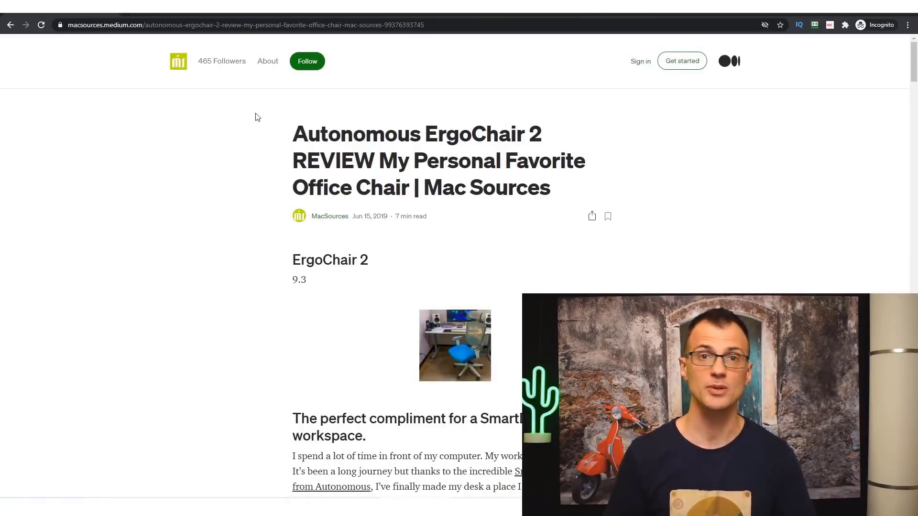
Scroll through the Medium ErgoChair 2 review article.
{"action": "scroll", "coordinate": [265, 117], "scroll_direction": "down", "scroll_amount": 8}
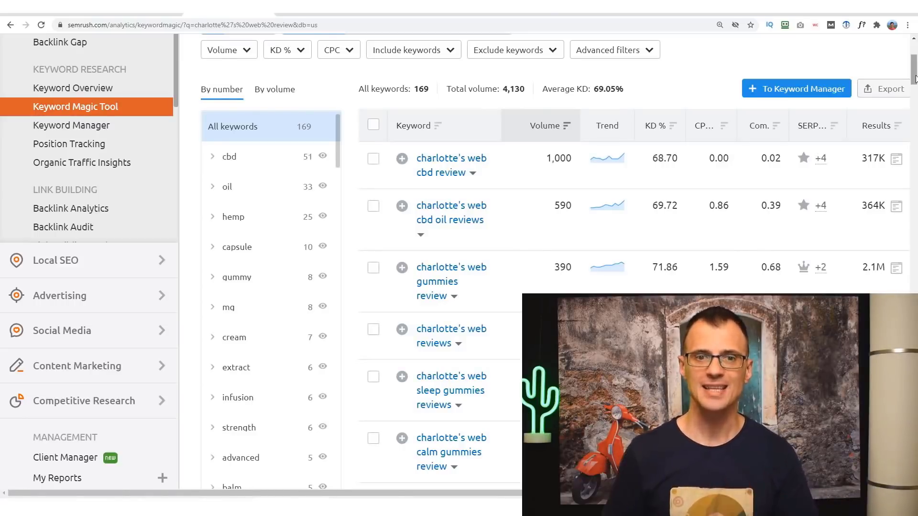
Scroll through the 169 charlotte's web review keywords in the Keyword Magic Tool.
{"action": "scroll", "coordinate": [513, 271], "scroll_direction": "down", "scroll_amount": 1}
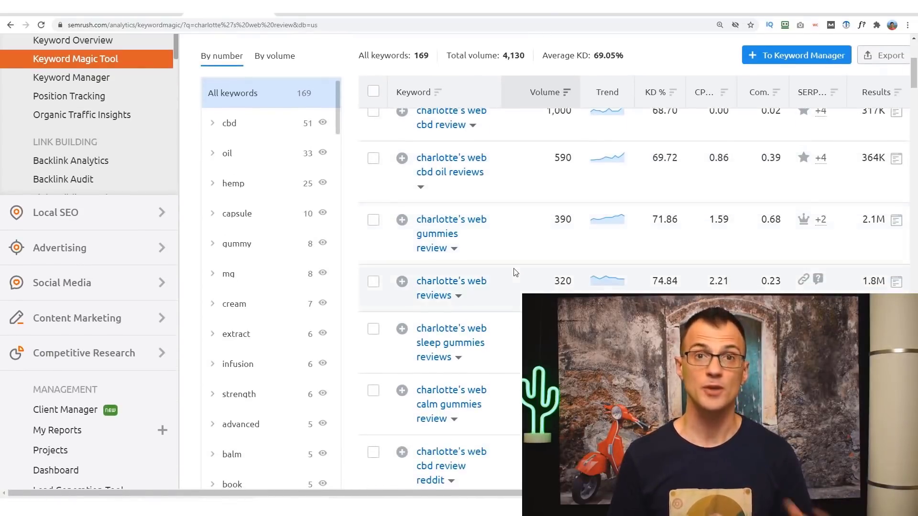
{"action": "scroll", "coordinate": [513, 270], "scroll_direction": "up", "scroll_amount": 1}
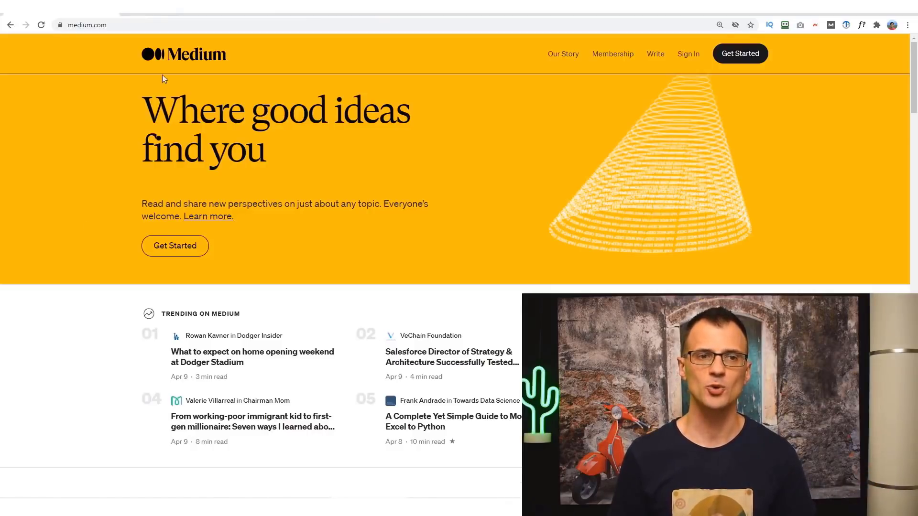
Dismiss the Join Medium popup and open the profile avatar's account menu.
{"action": "left_click", "coordinate": [756, 57]}
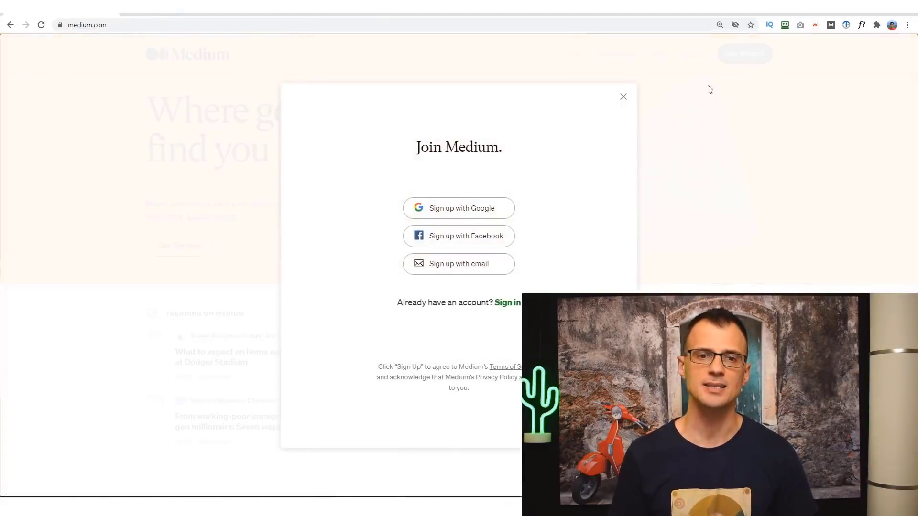
{"action": "left_click", "coordinate": [622, 100]}
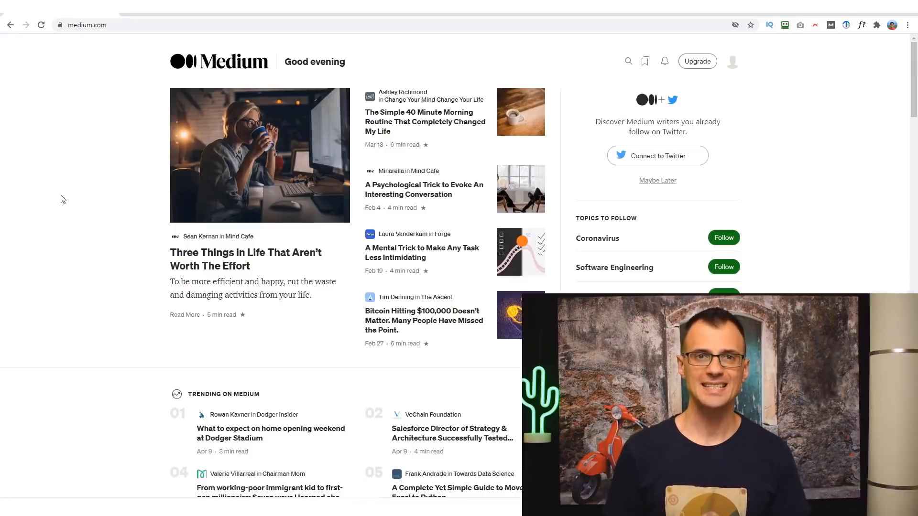
{"action": "left_click", "coordinate": [732, 62]}
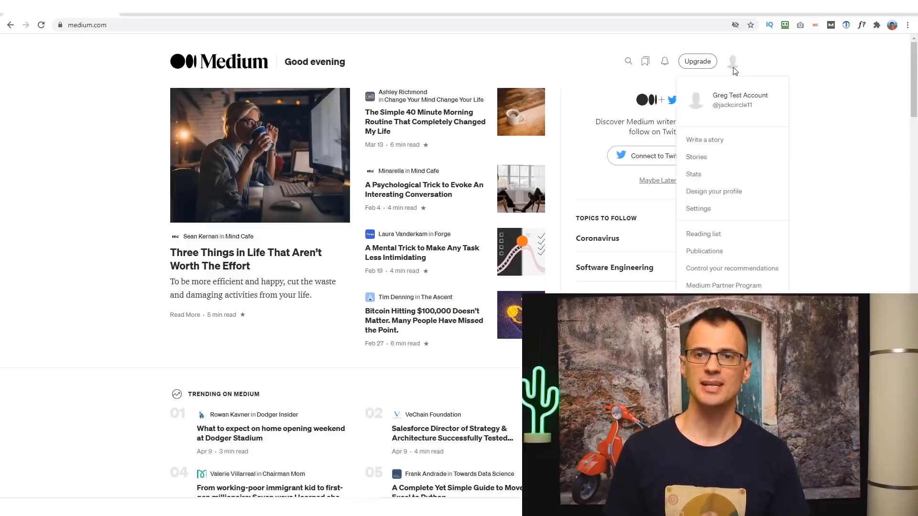
{"action": "scroll", "coordinate": [745, 70], "scroll_direction": "down", "scroll_amount": 2}
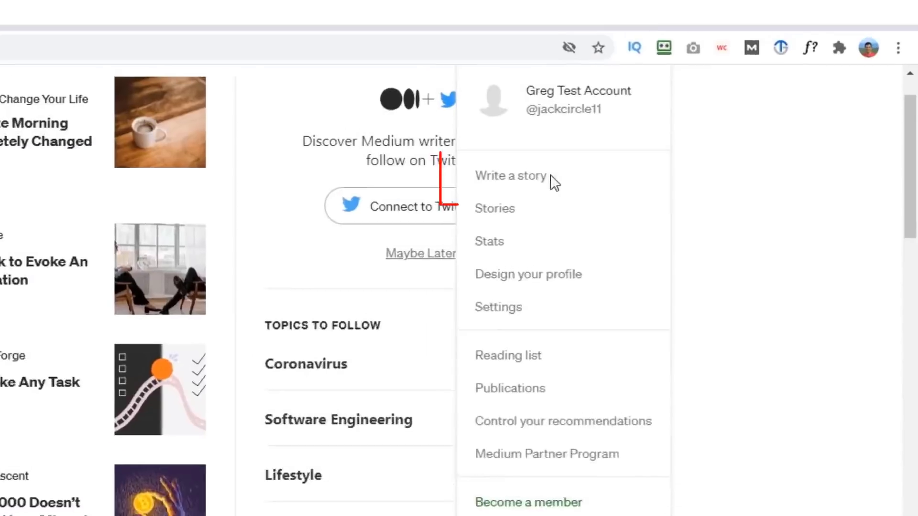
Write a story titled 'Charlotte's Web CBD Review' with an intro about personally benefiting from the brand.
{"action": "left_click", "coordinate": [485, 205]}
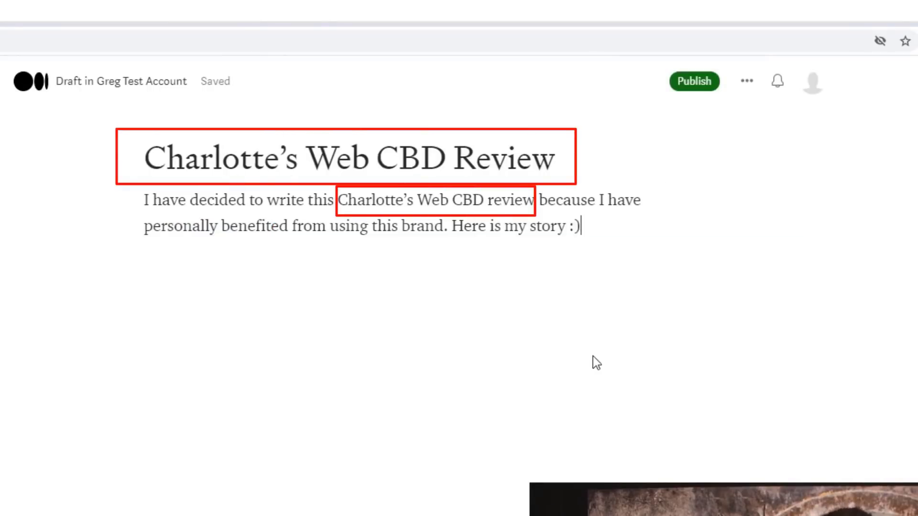
{"action": "key", "text": "Return"}
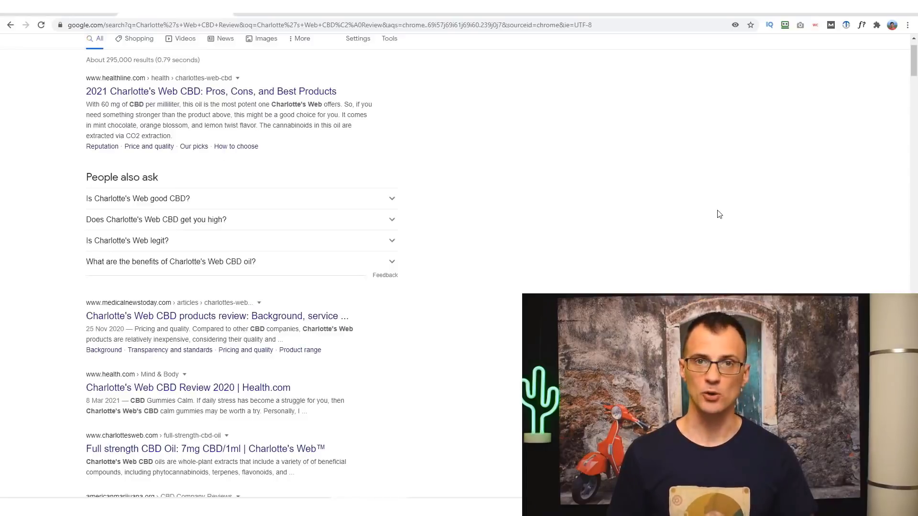
Add body paragraphs on how the Stanley Brothers created and renamed Charlotte's Web.
{"action": "scroll", "coordinate": [655, 262], "scroll_direction": "down", "scroll_amount": 9}
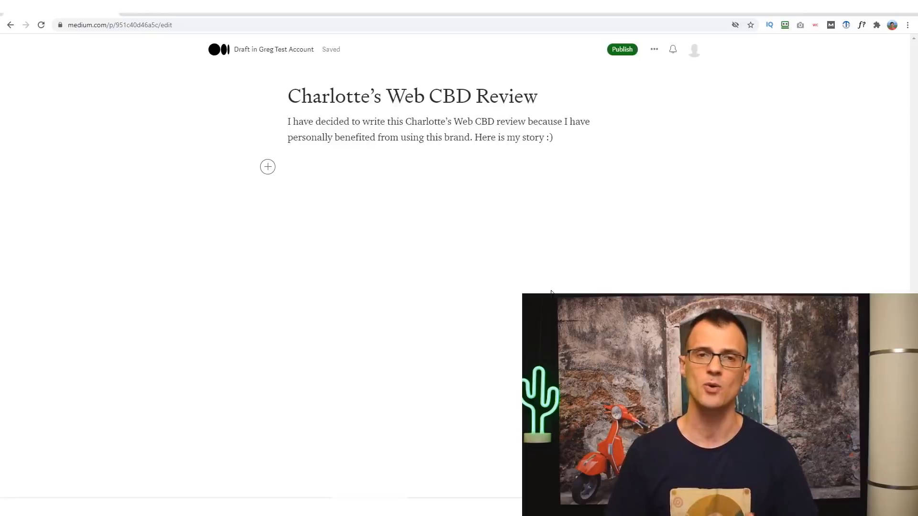
{"action": "key", "text": "ctrl+Tab"}
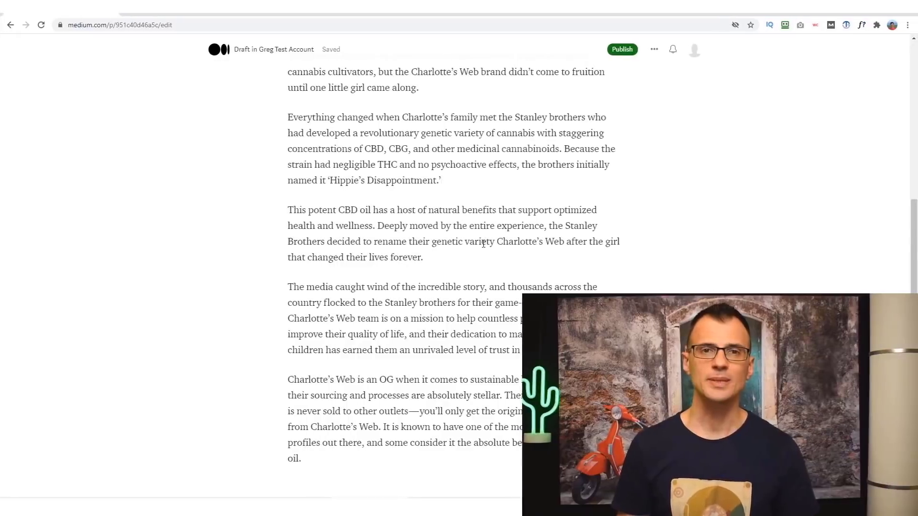
{"action": "scroll", "coordinate": [494, 251], "scroll_direction": "up", "scroll_amount": 4}
{"action": "scroll", "coordinate": [499, 255], "scroll_direction": "down", "scroll_amount": 2}
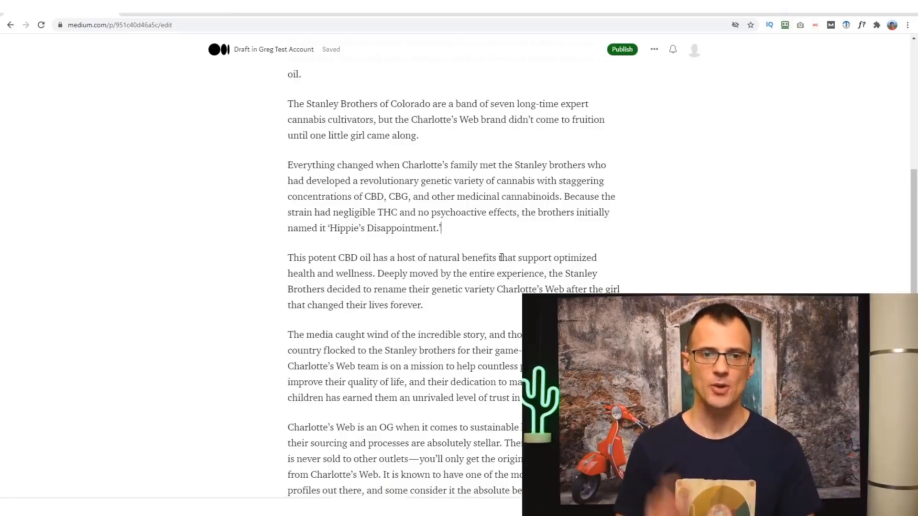
{"action": "scroll", "coordinate": [501, 258], "scroll_direction": "down", "scroll_amount": 1}
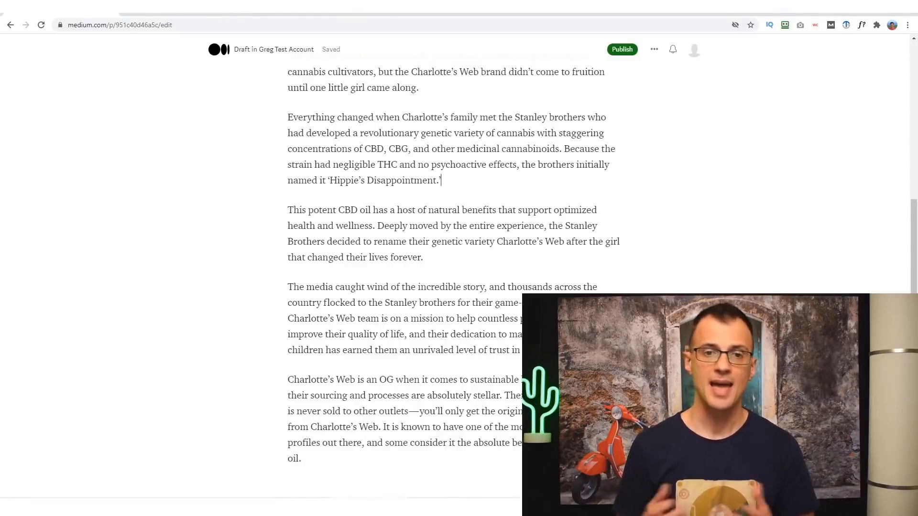
Paste the bold line 'Click here to see the best price on Charlotte's Web CBD Oil' and select it for linking.
{"action": "key", "text": "Return"}
{"action": "type", "text": "Click here to see the best price on Charlotte’s Web CBD Oil"}
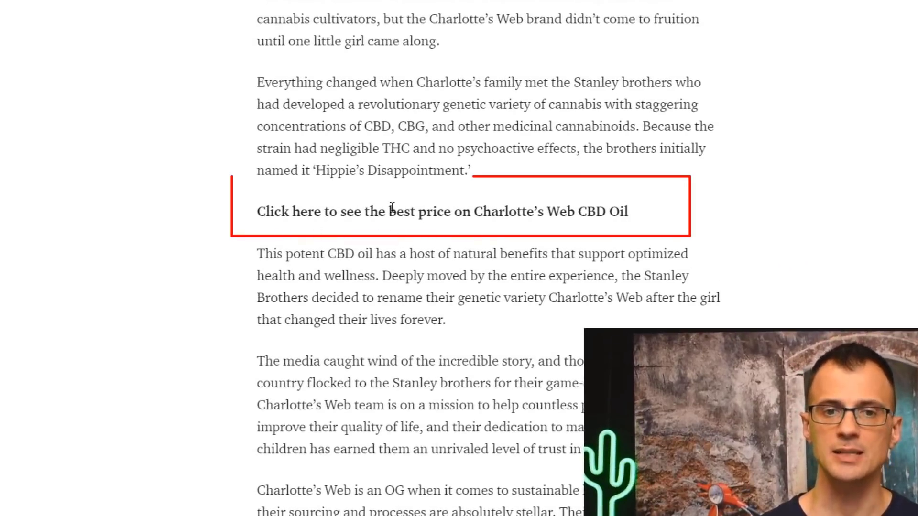
{"action": "left_click_drag", "start_coordinate": [641, 211], "coordinate": [247, 212]}
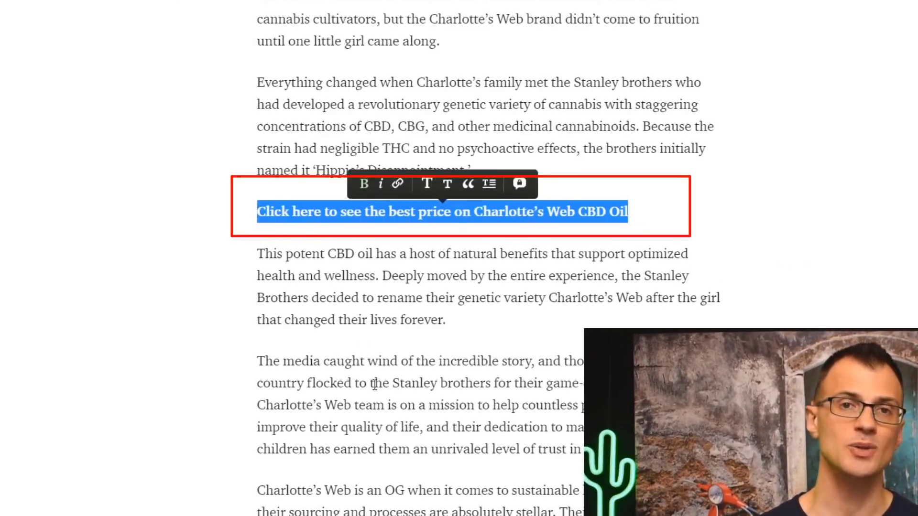
{"action": "scroll", "coordinate": [374, 384], "scroll_direction": "down", "scroll_amount": 1}
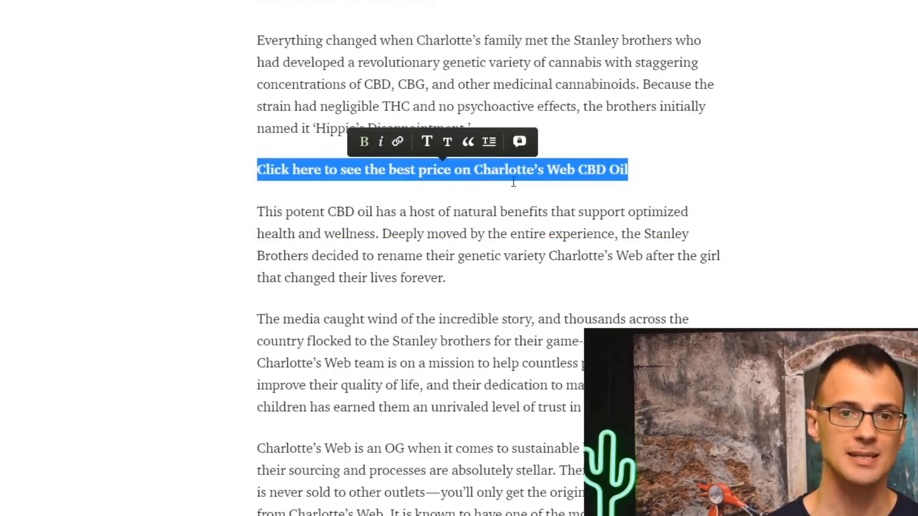
{"action": "left_click", "coordinate": [398, 141]}
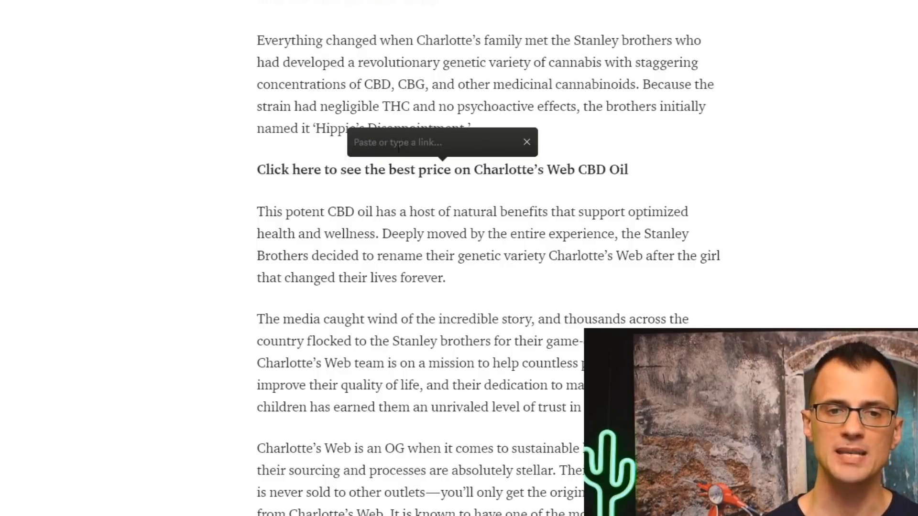
{"action": "key", "text": "Escape"}
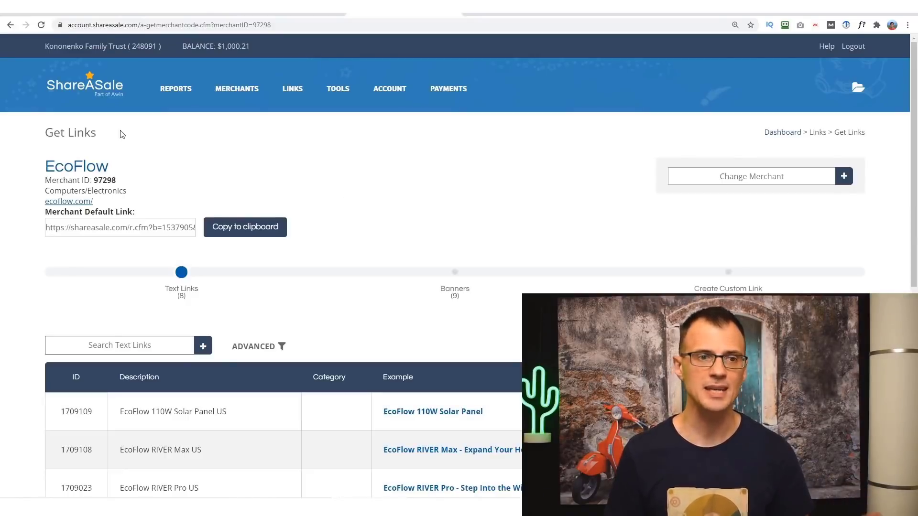
Copy the EcoFlow Merchant Default Link on ShareASale's Get Links page.
{"action": "scroll", "coordinate": [122, 134], "scroll_direction": "down", "scroll_amount": 1}
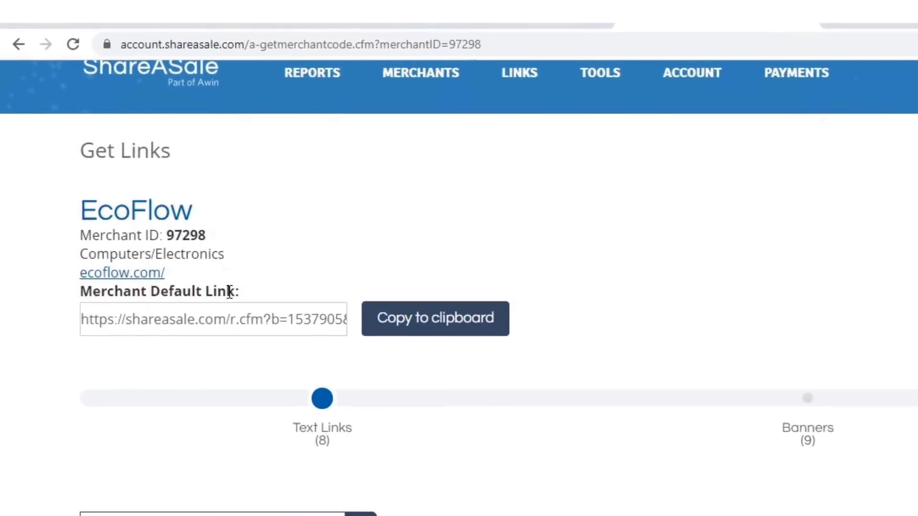
{"action": "left_click", "coordinate": [436, 321]}
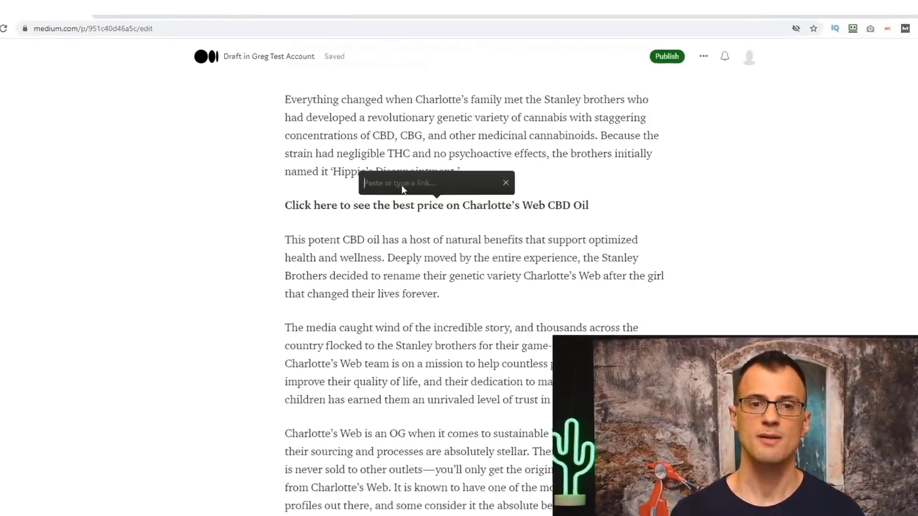
Paste the affiliate URL into the link box to link the bold line.
{"action": "right_click", "coordinate": [383, 160]}
{"action": "left_click", "coordinate": [438, 234]}
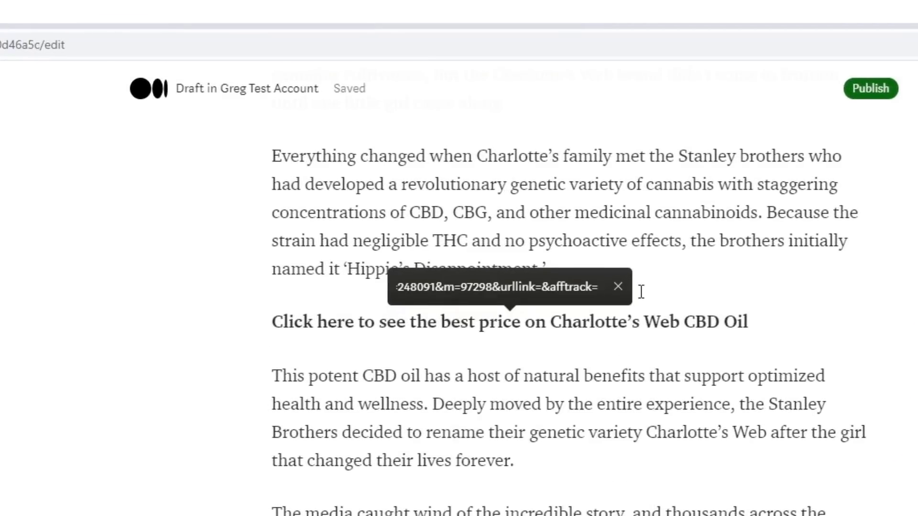
{"action": "key", "text": "Return"}
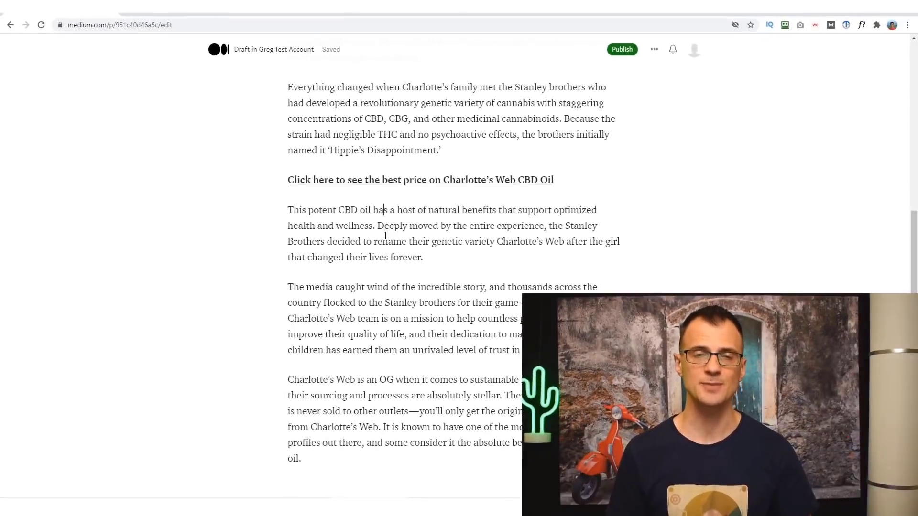
Look over the finished draft and bring up the story's Publish dialog.
{"action": "mouse_move", "coordinate": [533, 184]}
{"action": "scroll", "coordinate": [553, 168], "scroll_direction": "down", "scroll_amount": 1}
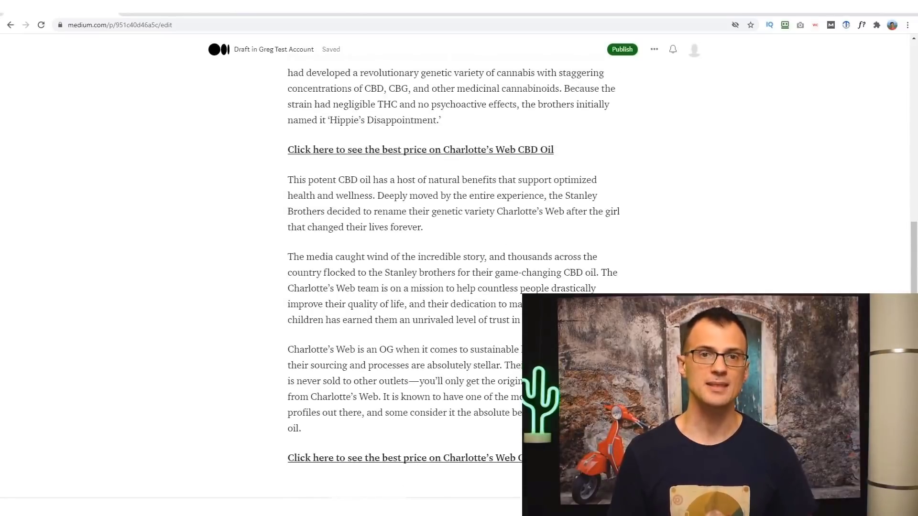
{"action": "scroll", "coordinate": [653, 286], "scroll_direction": "up", "scroll_amount": 6}
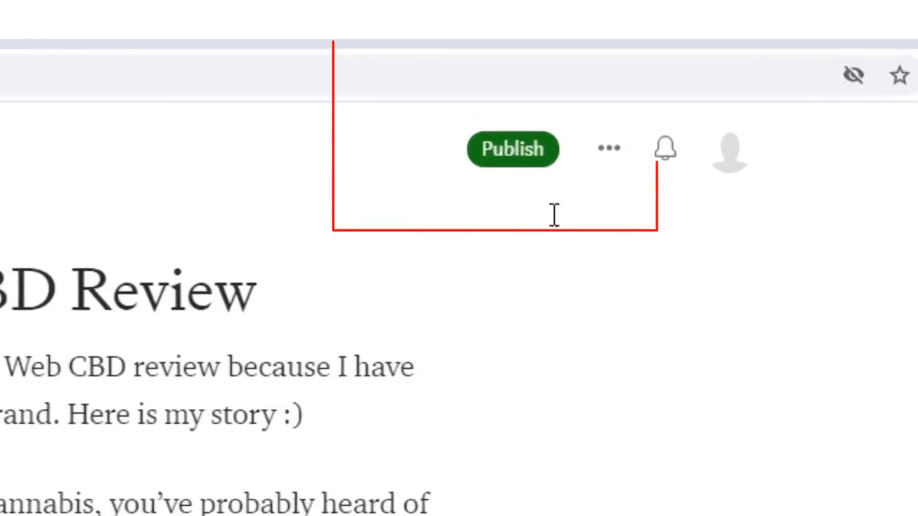
{"action": "left_click", "coordinate": [609, 70]}
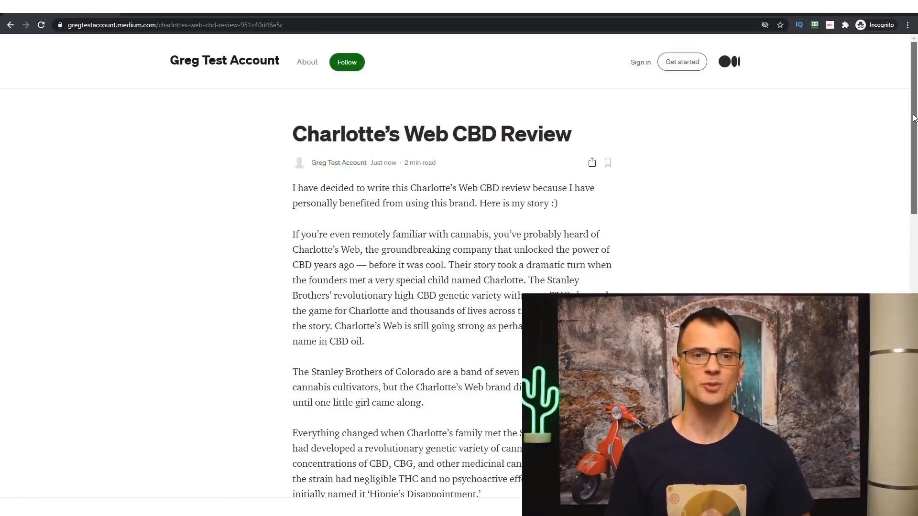
Scroll through the live Charlotte's Web CBD Review to check its bold best-price link lines.
{"action": "scroll", "coordinate": [913, 119], "scroll_direction": "down", "scroll_amount": 11}
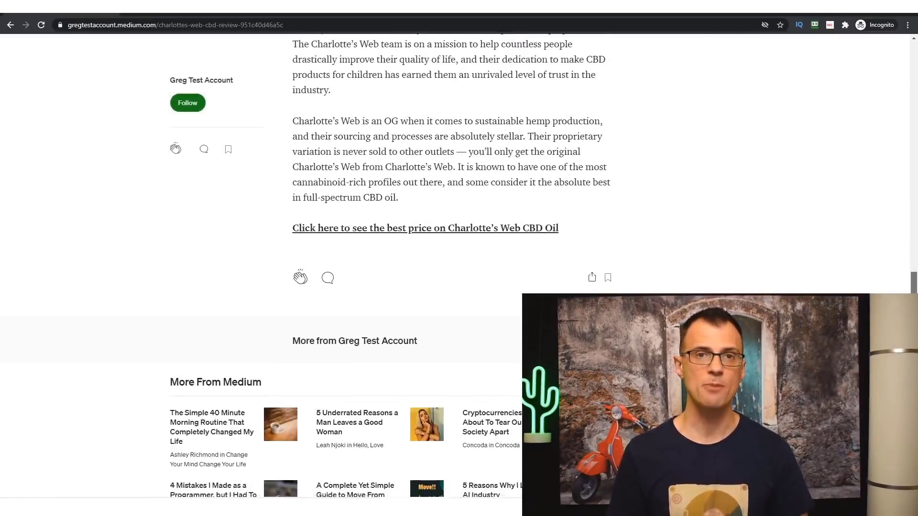
{"action": "scroll", "coordinate": [916, 146], "scroll_direction": "up", "scroll_amount": 12}
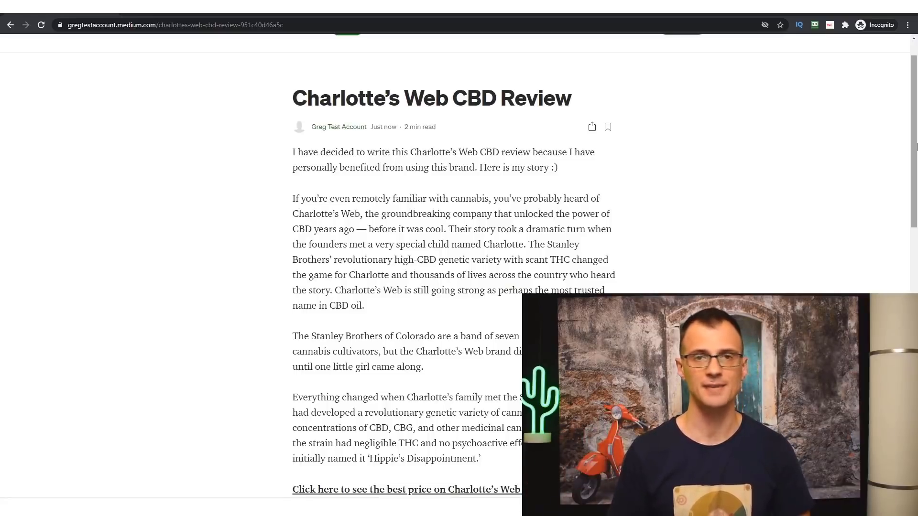
{"action": "scroll", "coordinate": [916, 146], "scroll_direction": "down", "scroll_amount": 1}
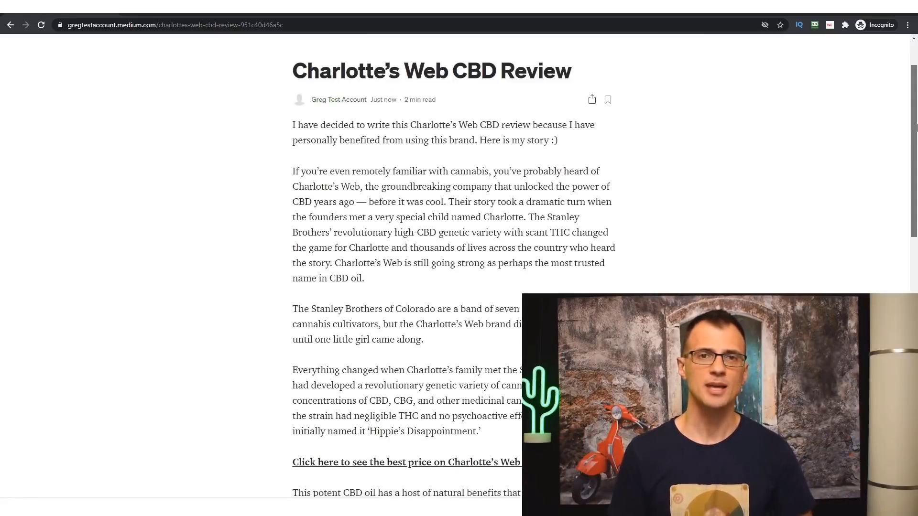
{"action": "scroll", "coordinate": [917, 128], "scroll_direction": "down", "scroll_amount": 10}
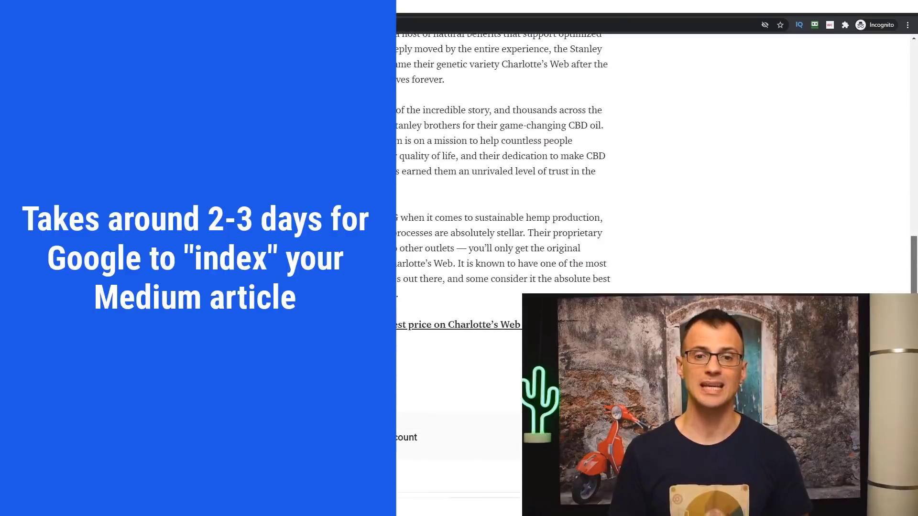
{"action": "scroll", "coordinate": [507, 191], "scroll_direction": "up", "scroll_amount": 3}
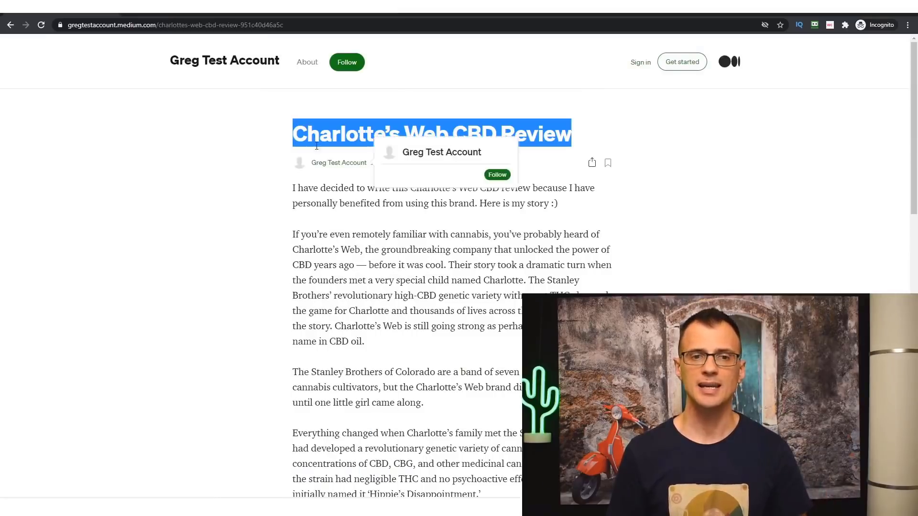
Search Google for the copied title 'Charlotte's Web CBD Review'.
{"action": "left_click", "coordinate": [262, 22]}
{"action": "key", "text": "ctrl+v"}
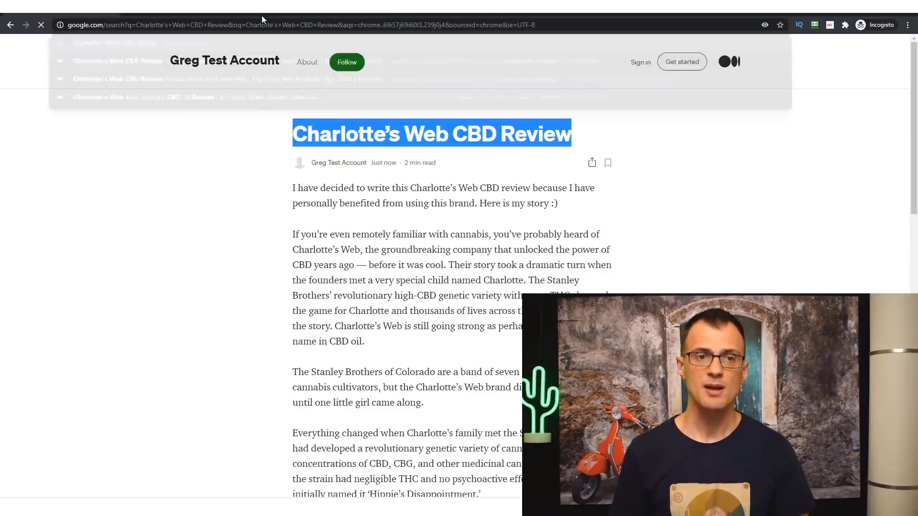
{"action": "key", "text": "Return"}
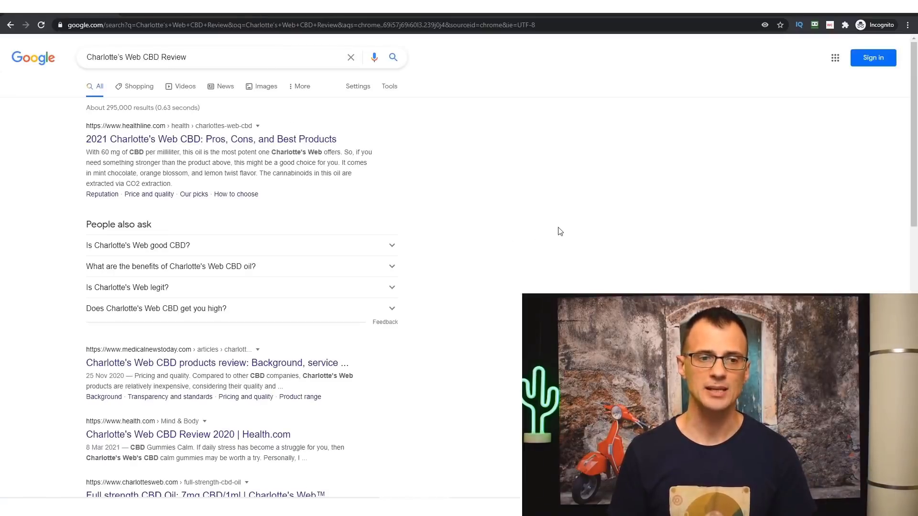
Scan the Google results, then return to the published article and scroll through it.
{"action": "left_click_drag", "start_coordinate": [913, 66], "coordinate": [913, 347]}
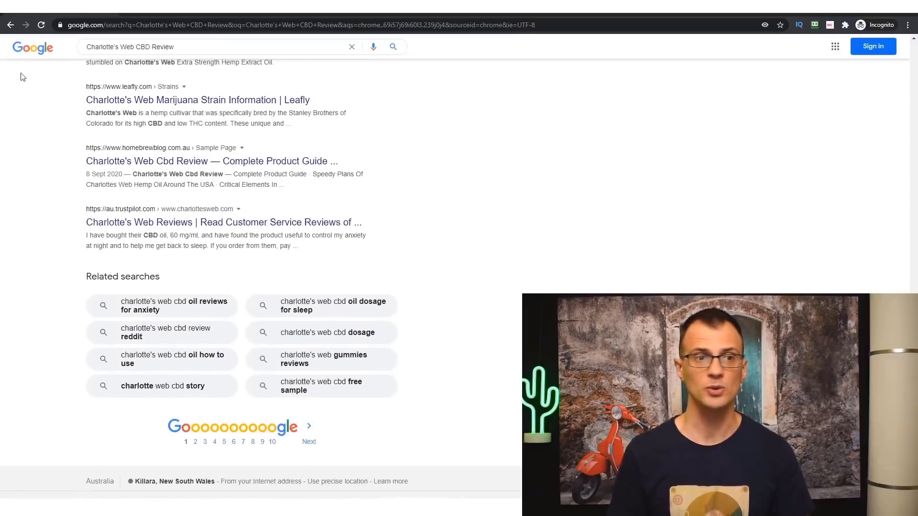
{"action": "left_click", "coordinate": [10, 24]}
{"action": "scroll", "coordinate": [278, 218], "scroll_direction": "down", "scroll_amount": 7}
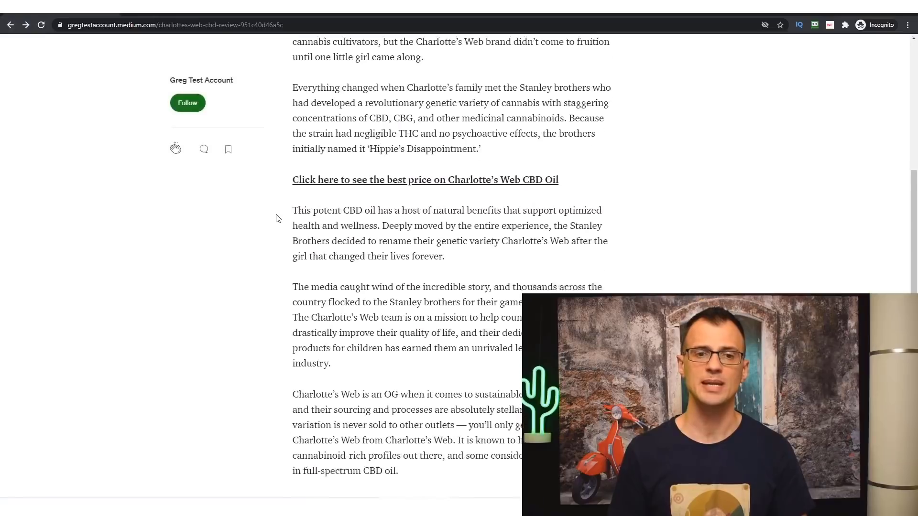
{"action": "scroll", "coordinate": [277, 218], "scroll_direction": "down", "scroll_amount": 2}
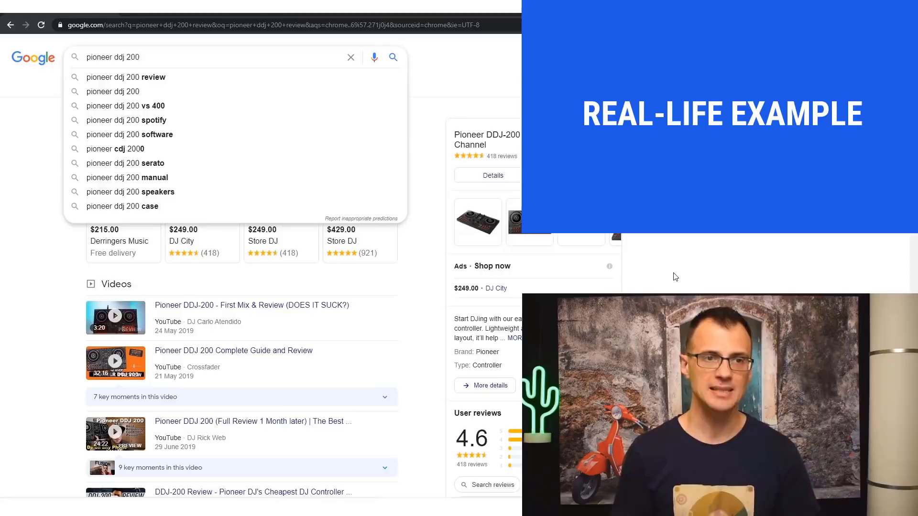
Search 'pioneer ddj 200 review' and open the medium.com 'Pioneer ddj 200 review' result.
{"action": "key", "text": "Down"}
{"action": "key", "text": "Return"}
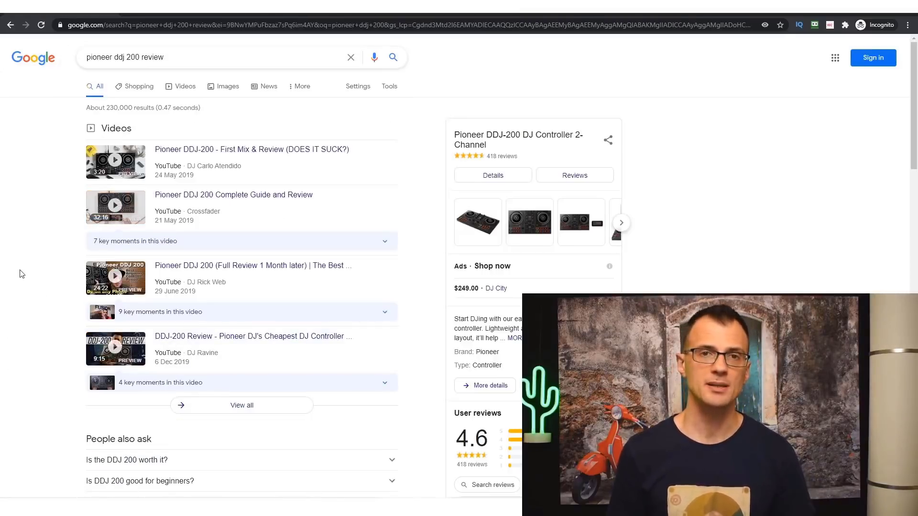
{"action": "scroll", "coordinate": [4, 273], "scroll_direction": "down", "scroll_amount": 20}
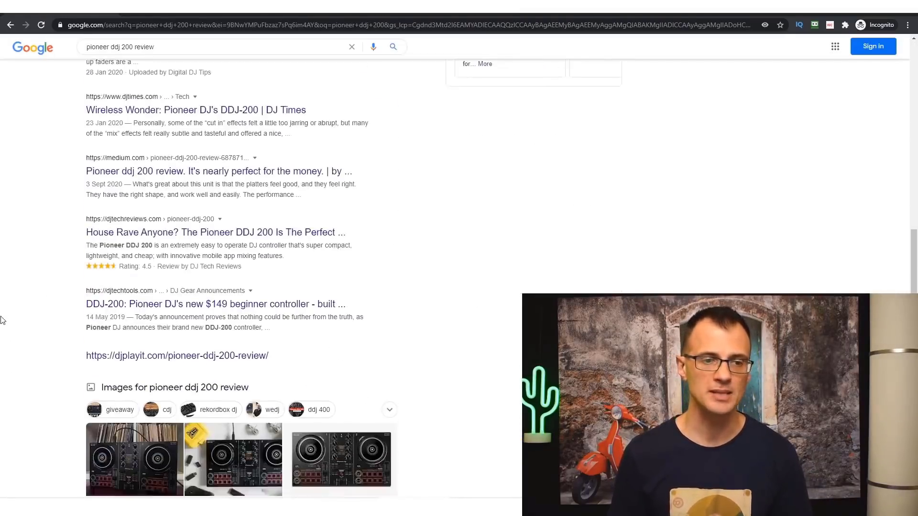
{"action": "scroll", "coordinate": [26, 312], "scroll_direction": "up", "scroll_amount": 10}
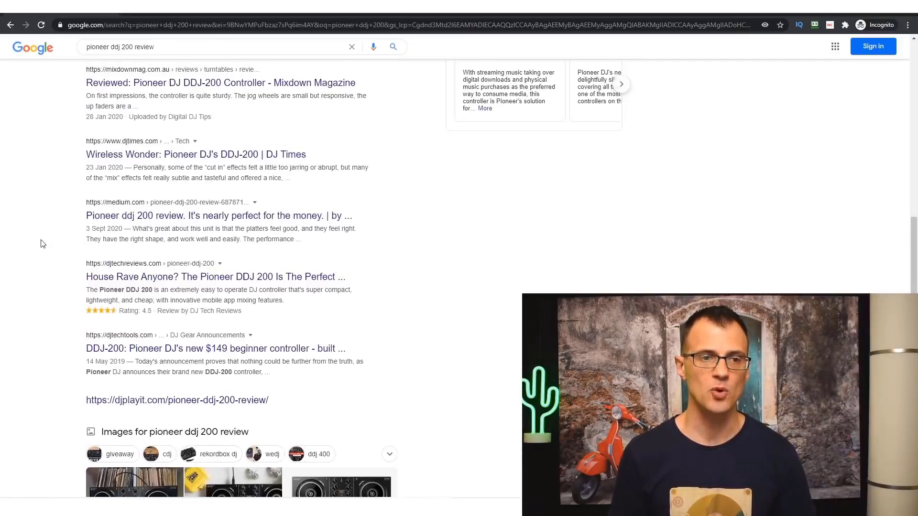
{"action": "scroll", "coordinate": [41, 242], "scroll_direction": "down", "scroll_amount": 2}
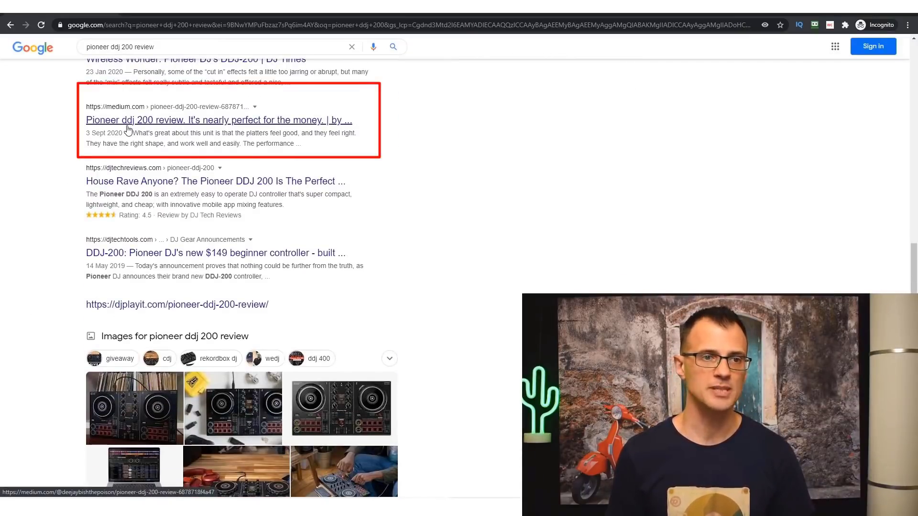
{"action": "left_click", "coordinate": [128, 129]}
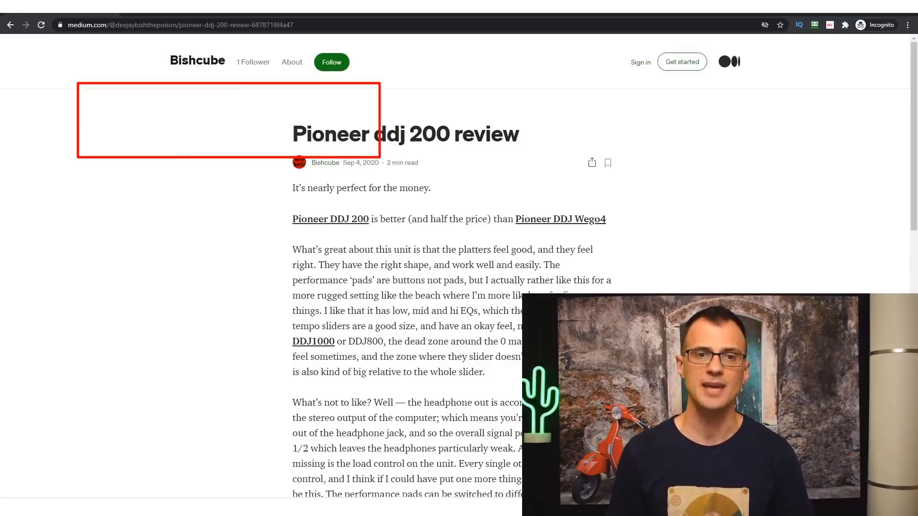
{"action": "scroll", "coordinate": [378, 107], "scroll_direction": "down", "scroll_amount": 3}
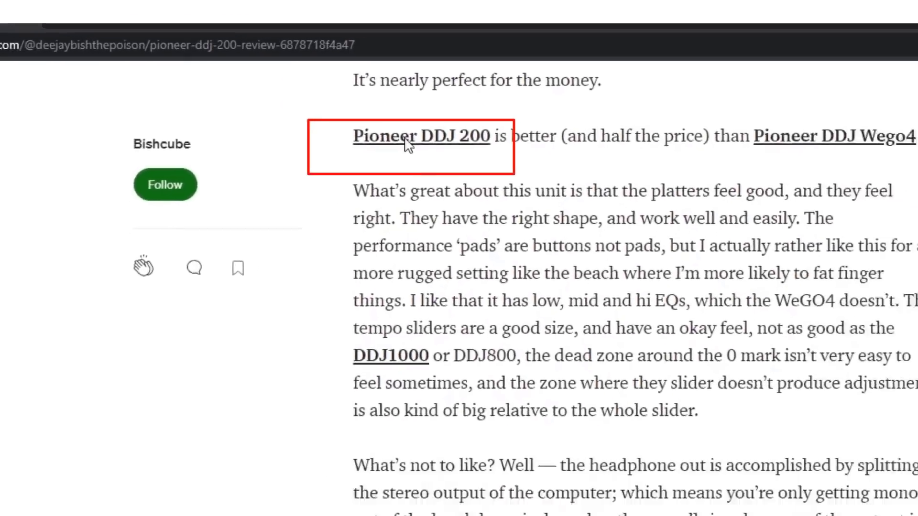
Follow the Pioneer DDJ 200 link to its Amazon listing, then return to the review.
{"action": "left_click", "coordinate": [325, 81]}
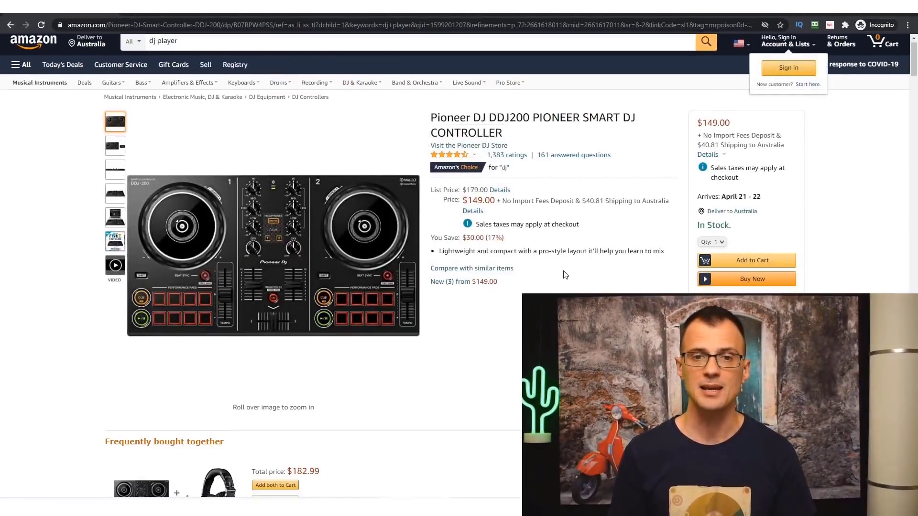
{"action": "scroll", "coordinate": [565, 275], "scroll_direction": "down", "scroll_amount": 3}
{"action": "scroll", "coordinate": [551, 132], "scroll_direction": "up", "scroll_amount": 2}
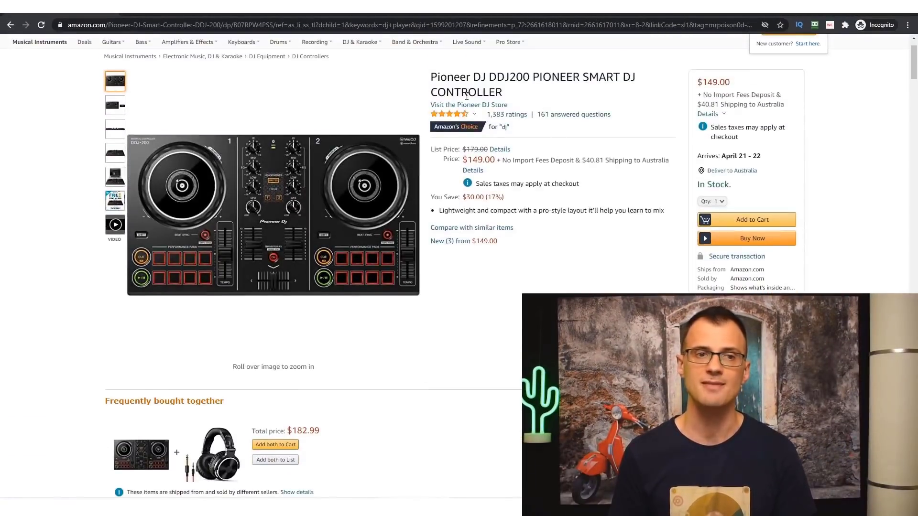
{"action": "left_click", "coordinate": [10, 25]}
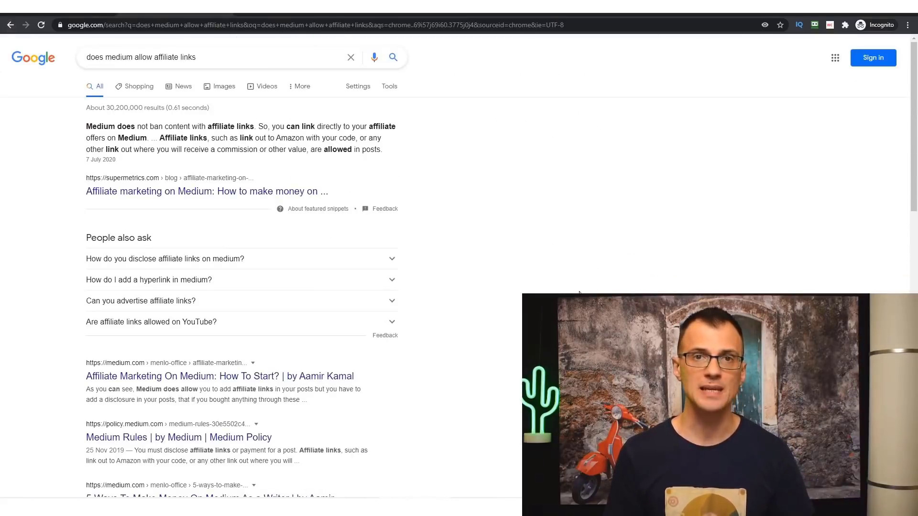
Open the Supermetrics article on affiliate marketing on Medium and scroll through it.
{"action": "left_click", "coordinate": [201, 192]}
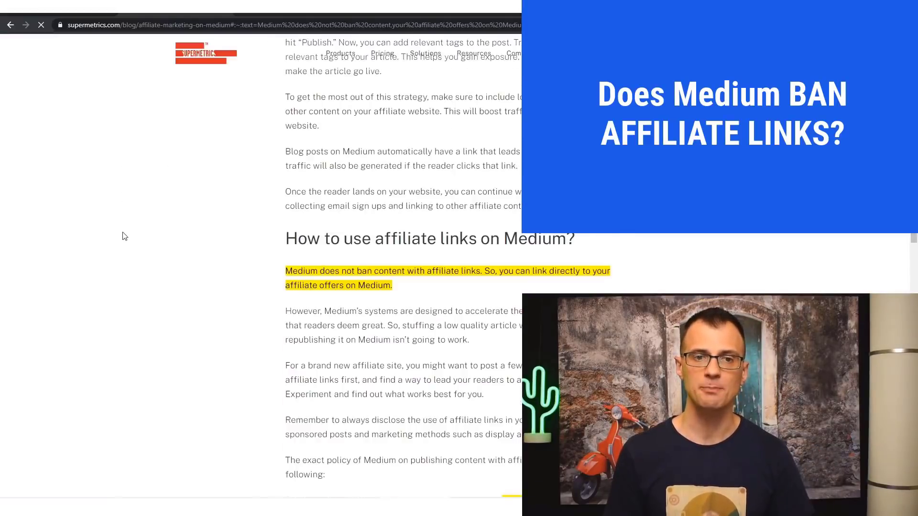
{"action": "scroll", "coordinate": [128, 234], "scroll_direction": "down", "scroll_amount": 2}
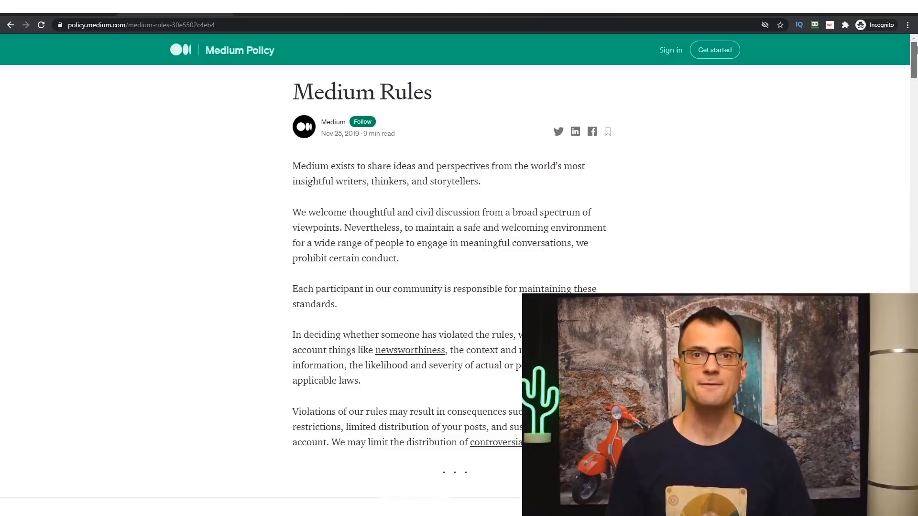
{"action": "left_click_drag", "start_coordinate": [913, 47], "coordinate": [914, 214]}
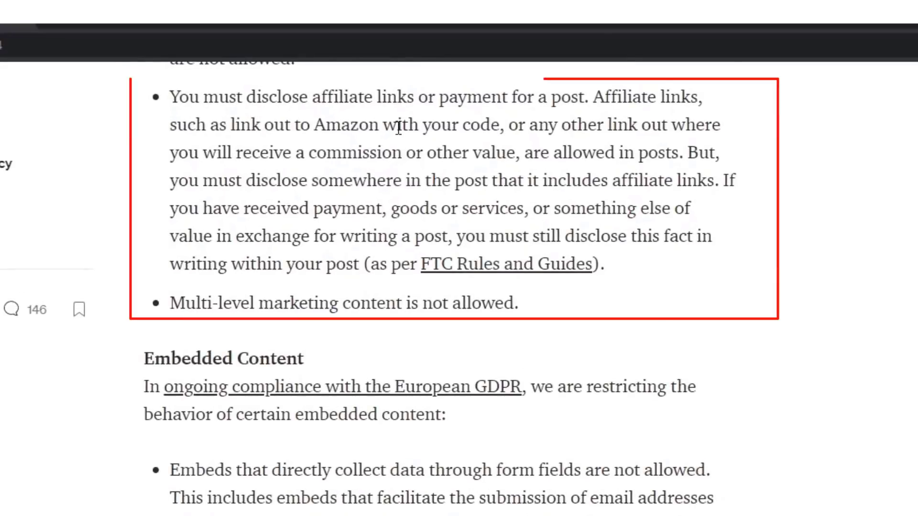